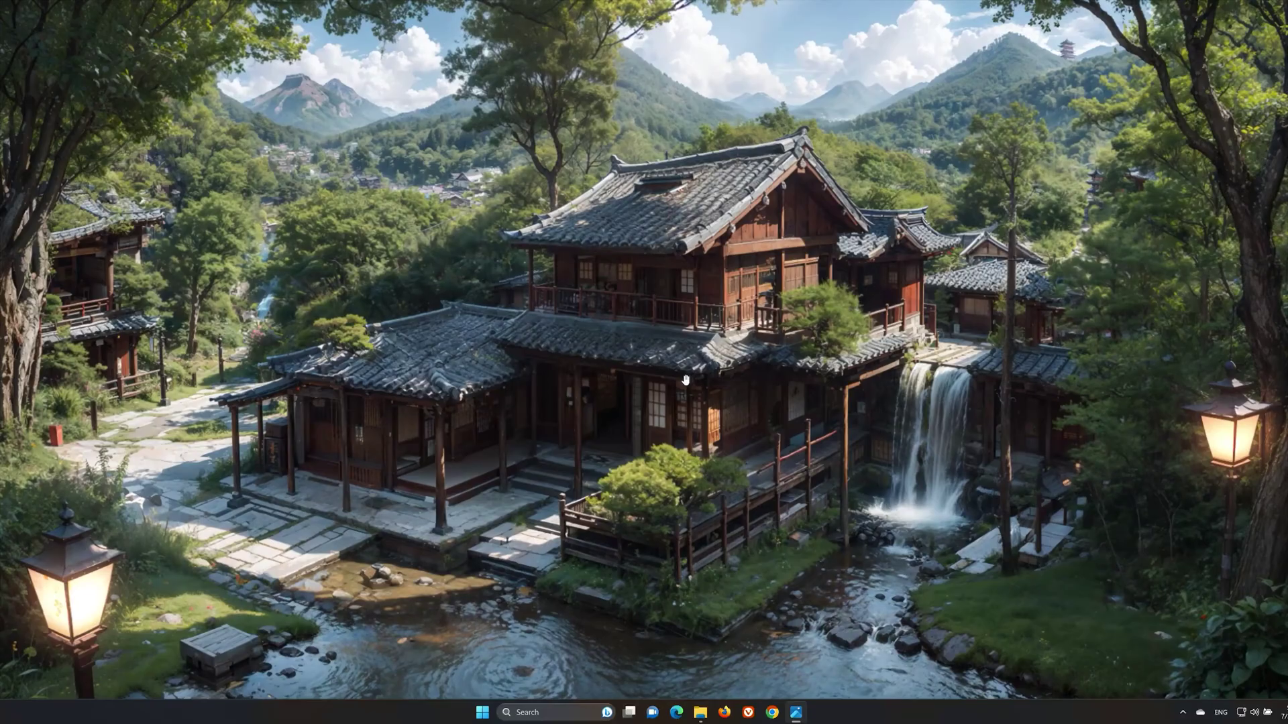
Step: Search the Start menu for 'device manager'
left_click(482, 712)
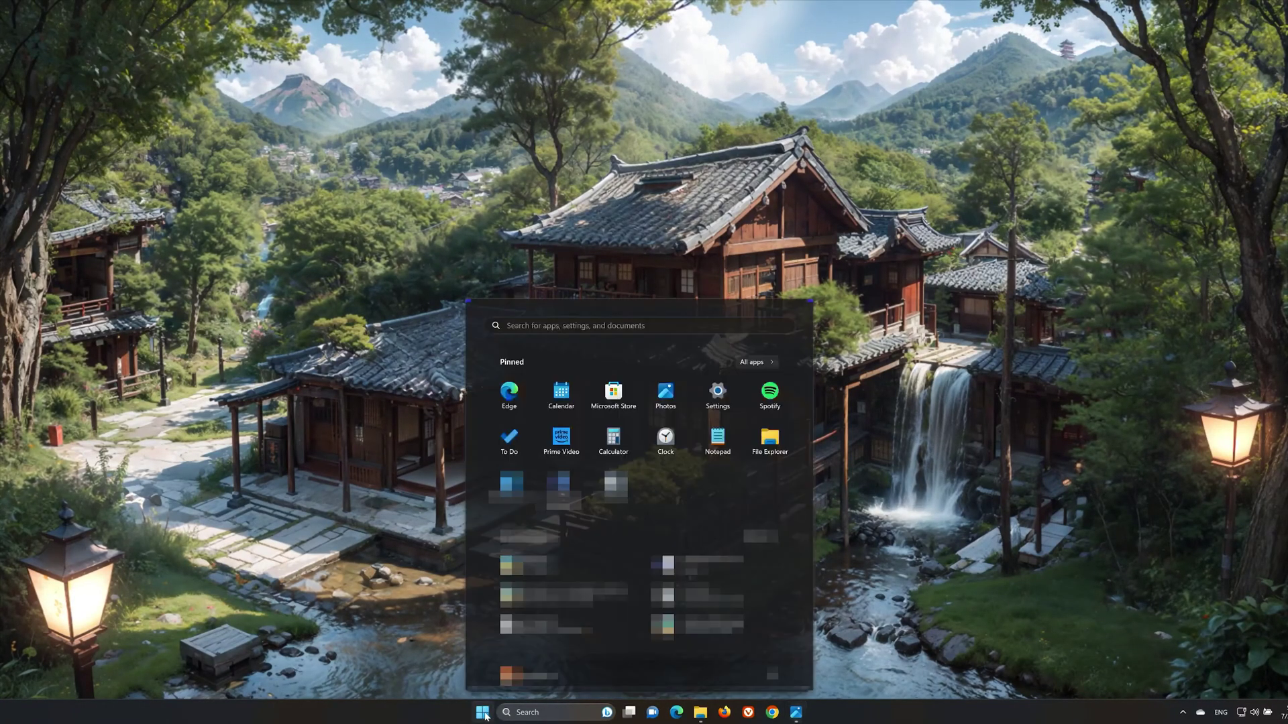
type("device manager")
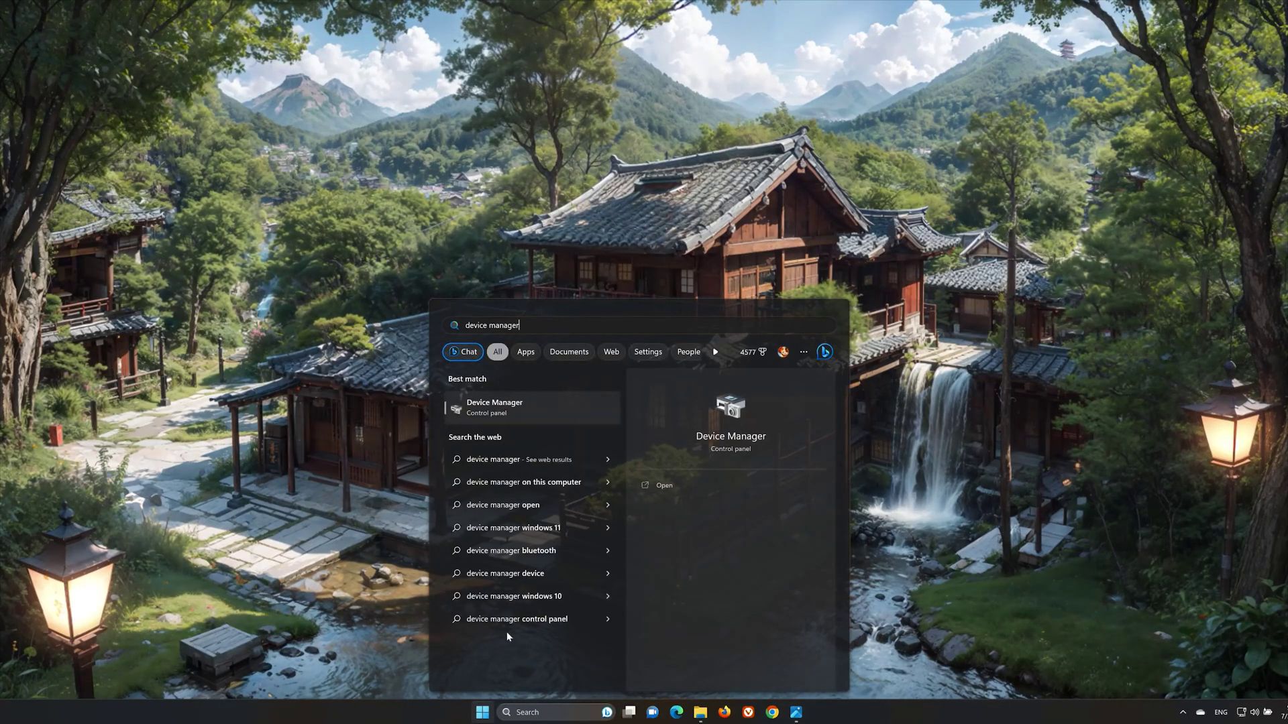
Step: Open Device Manager, centre its window, expand Biometric devices and right-click Goodix fingerprint
left_click(542, 401)
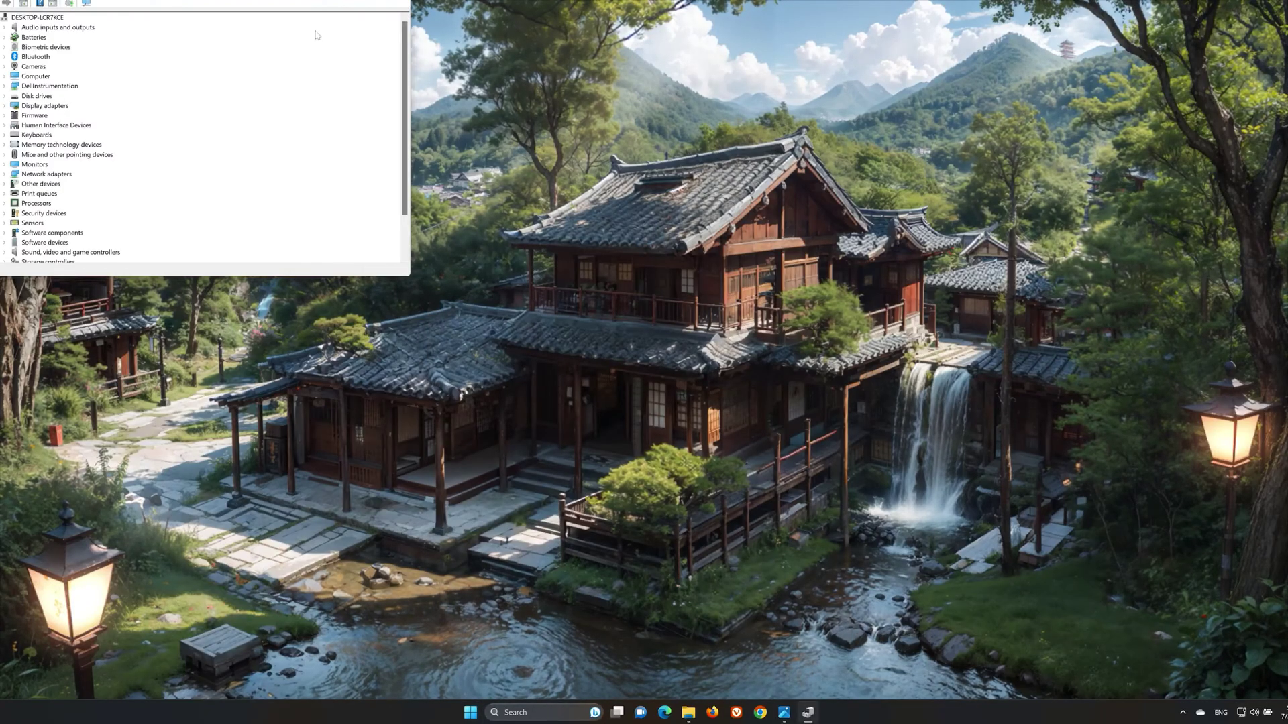
left_click_drag(289, 6, 716, 146)
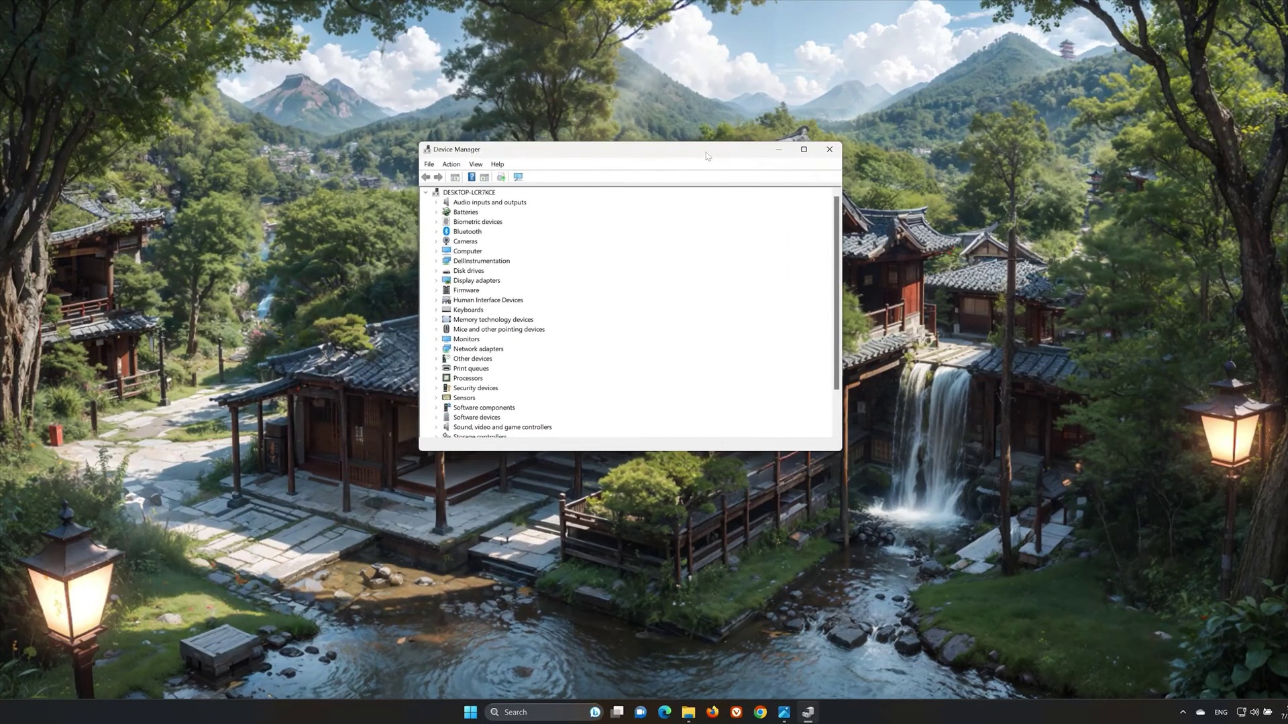
scroll(617, 252, "down", 3)
scroll(617, 252, "up", 3)
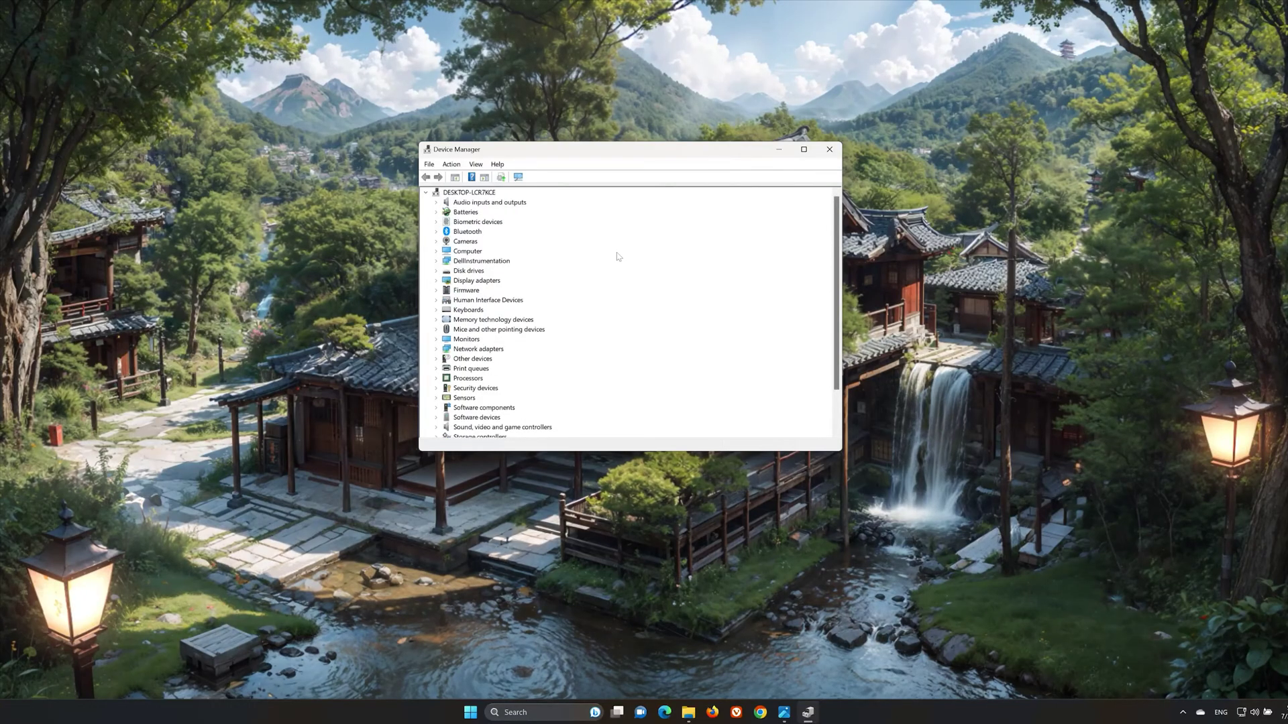
left_click(436, 221)
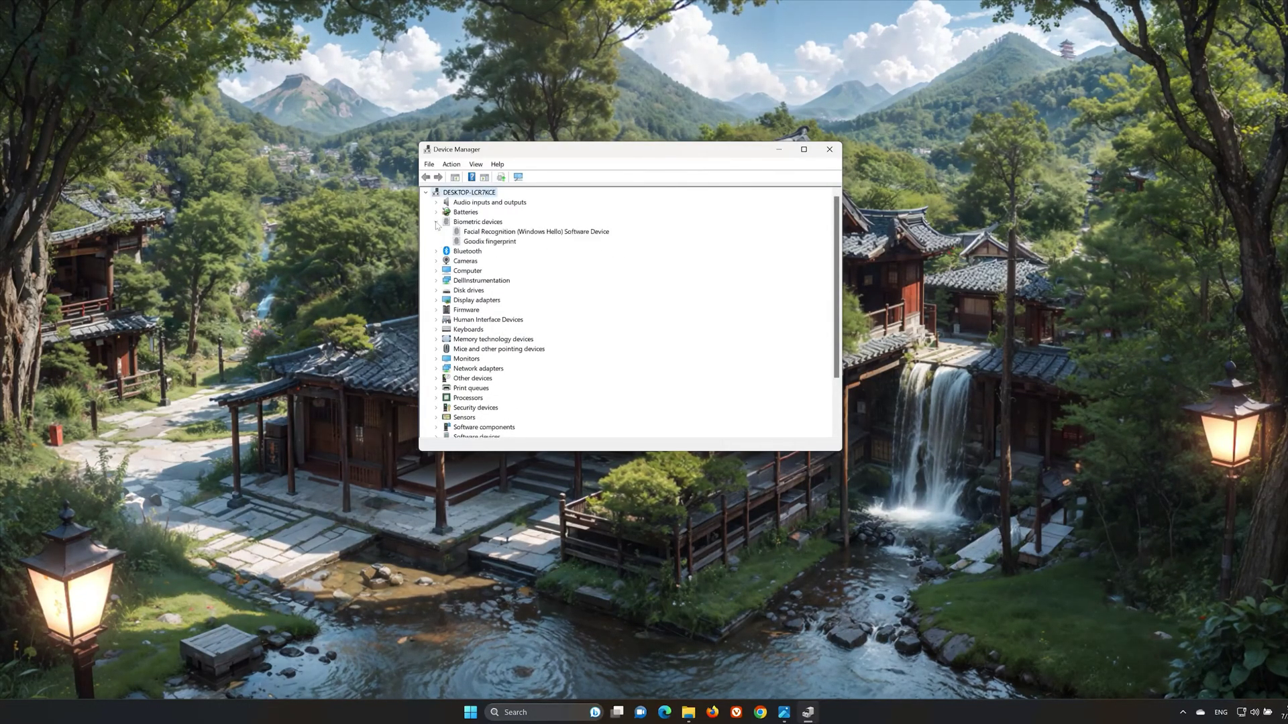
right_click(492, 243)
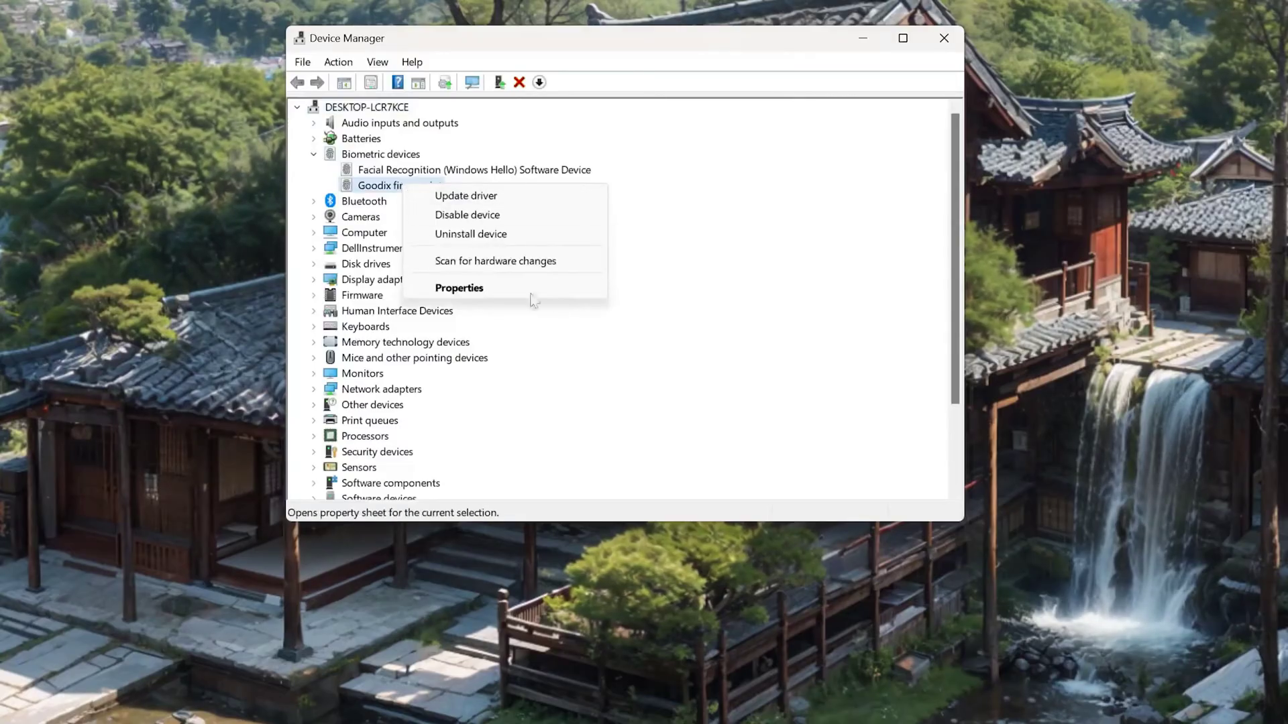
Step: Disable Goodix fingerprint from its Driver tab, then re-enable it and close Properties with OK
left_click(485, 287)
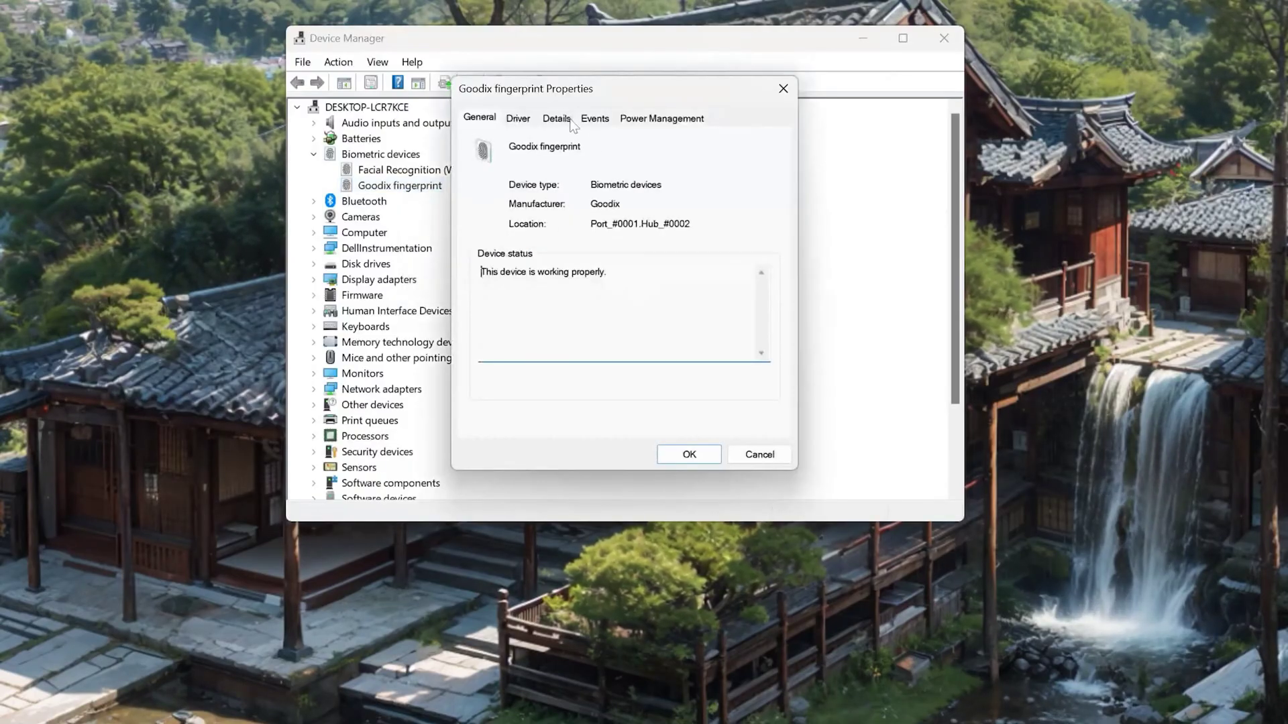
left_click(518, 119)
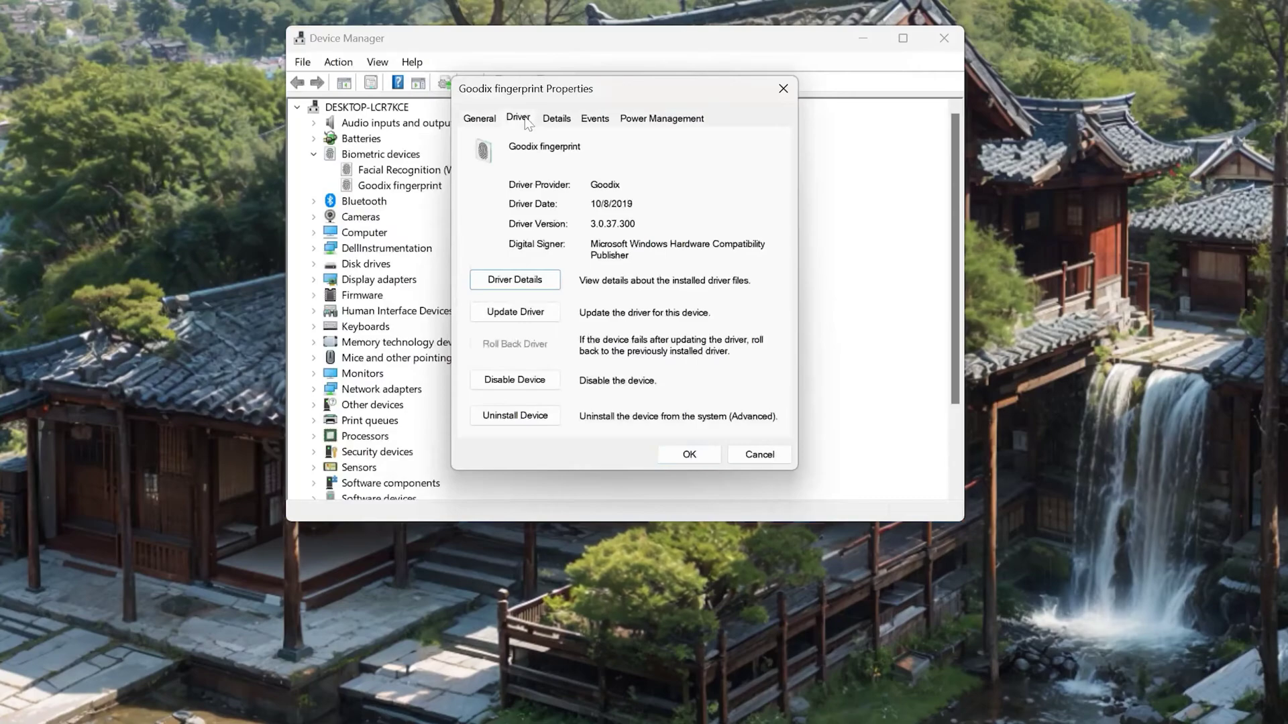
left_click(521, 380)
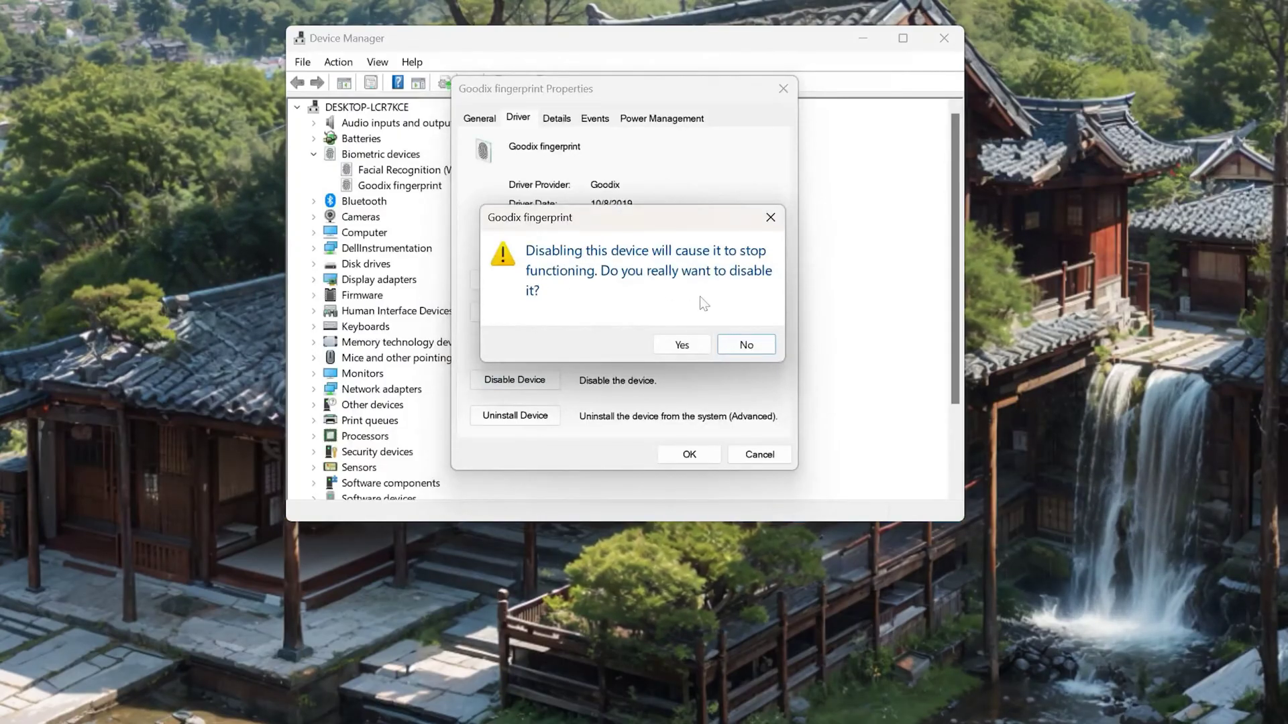
left_click(682, 346)
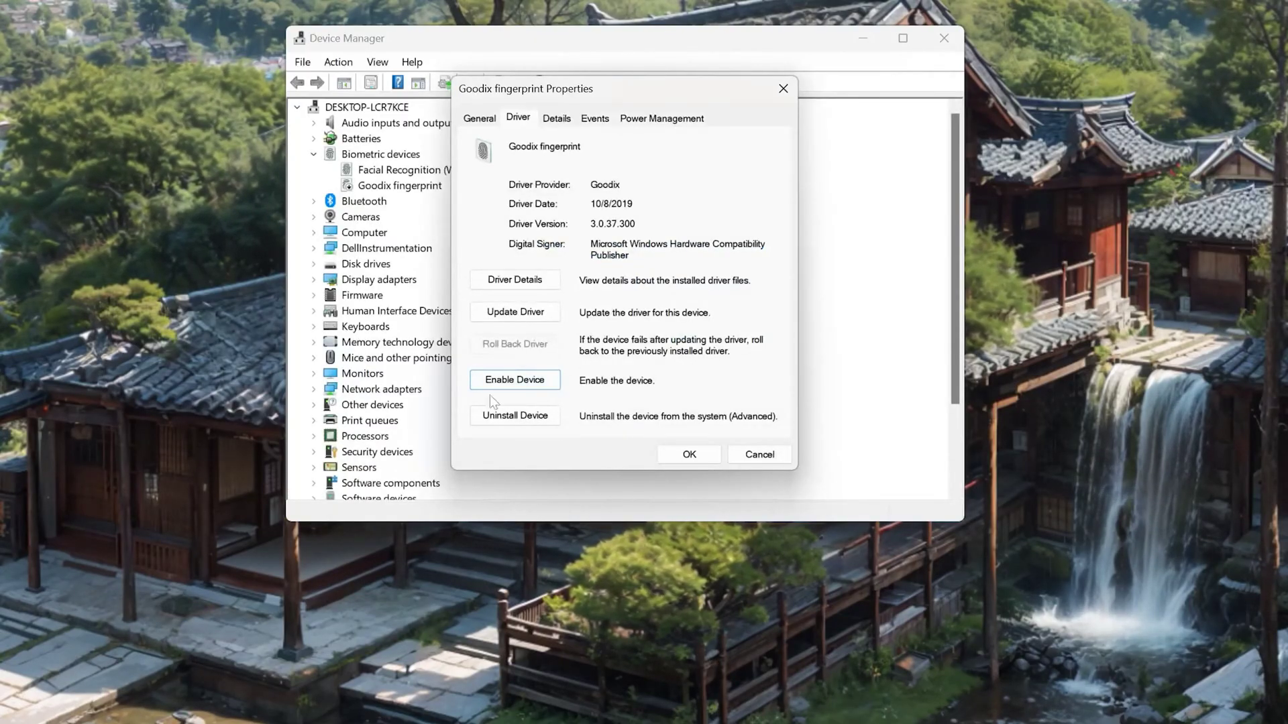
left_click(514, 383)
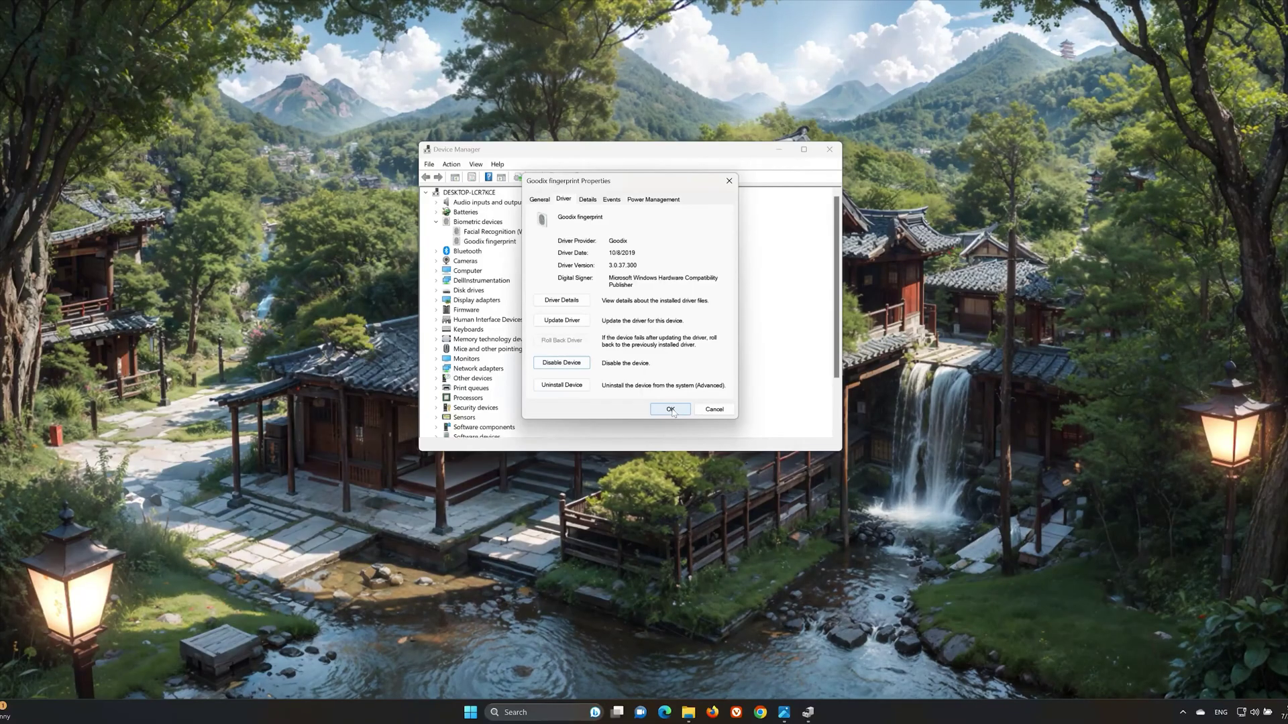
left_click(671, 409)
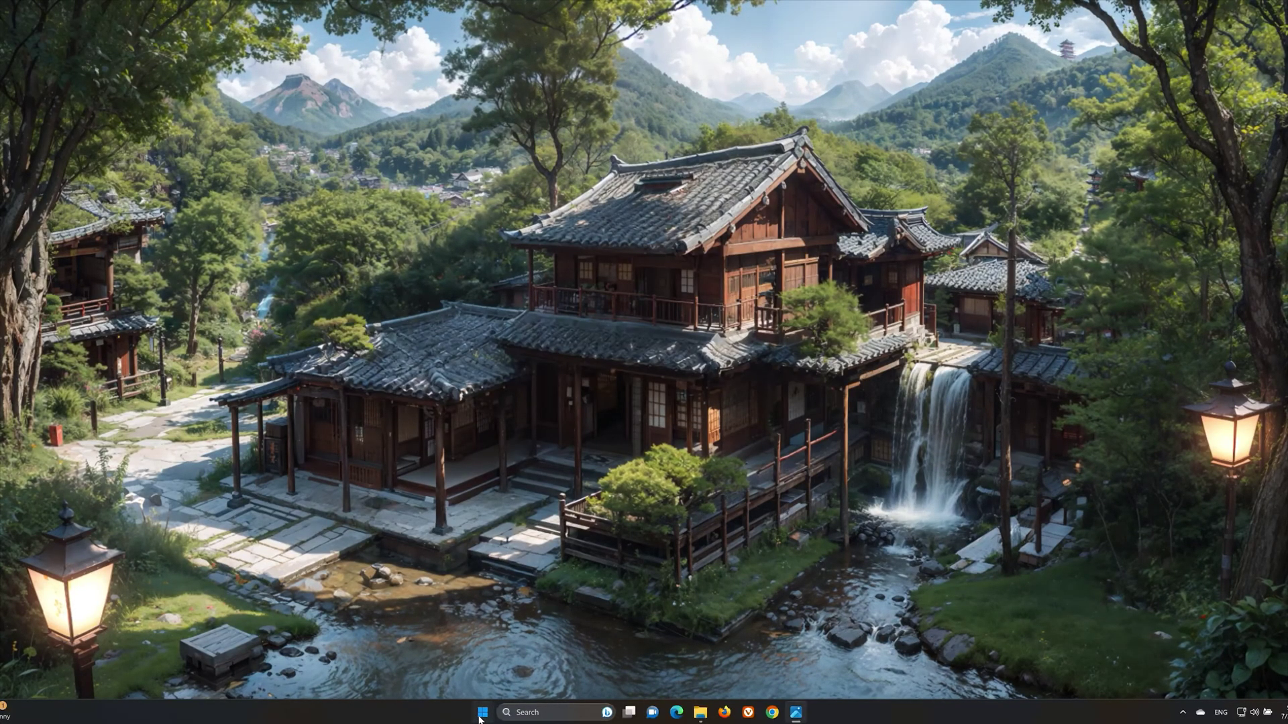
Step: Search the Start menu again for 'device manager'
left_click(480, 715)
type("devic")
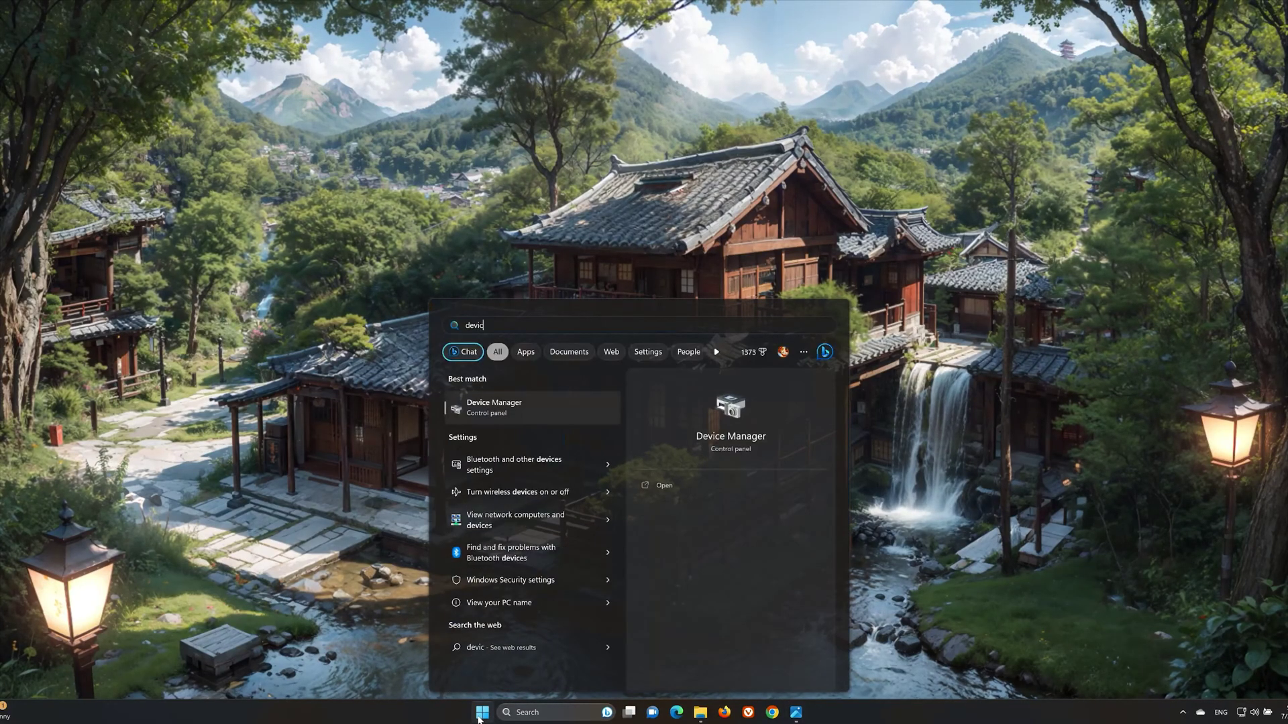
type("e manager")
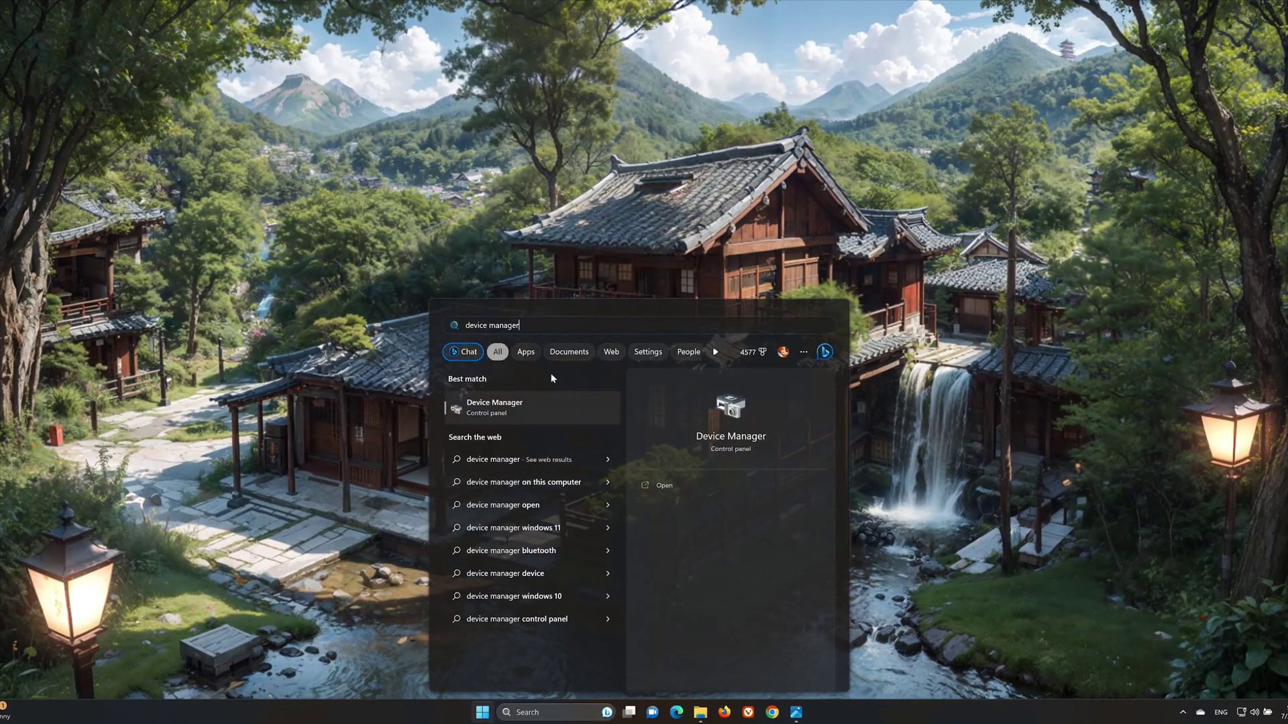
Step: Open Device Manager and show Goodix fingerprint's Driver tab (Goodix, version 3.0.37.300, 10/8/2019)
left_click(515, 407)
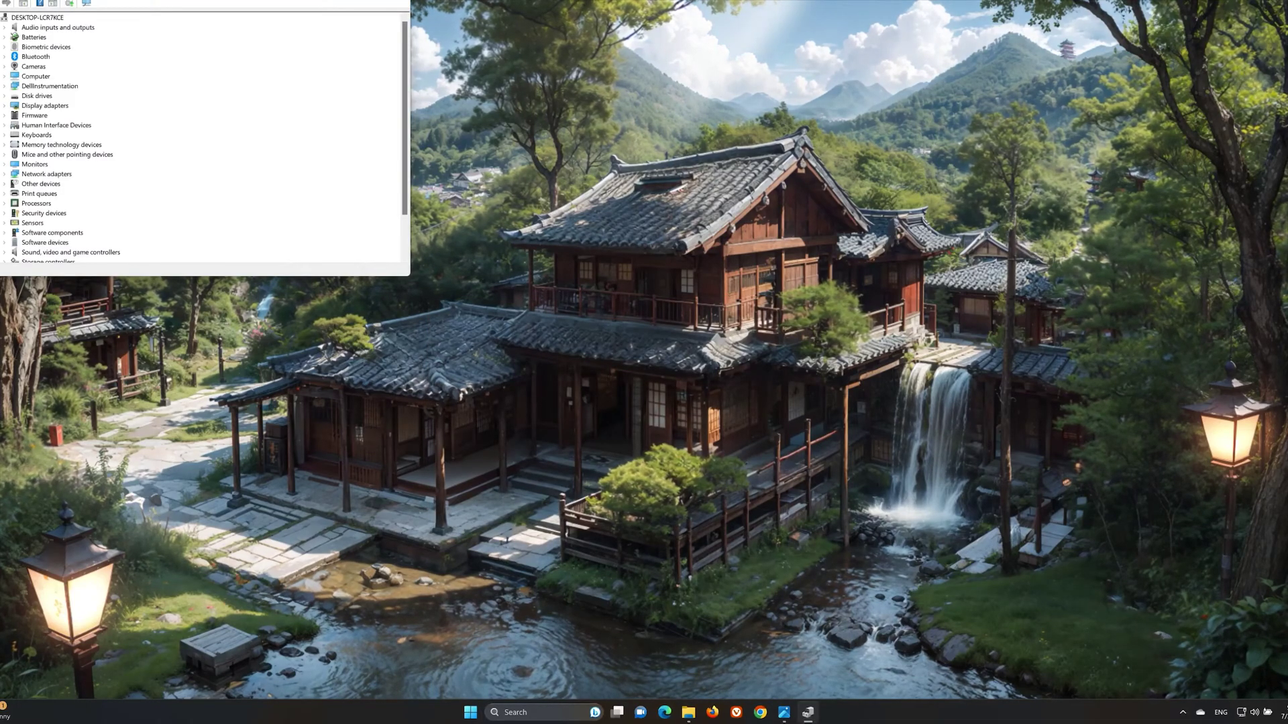
left_click_drag(243, 10, 601, 179)
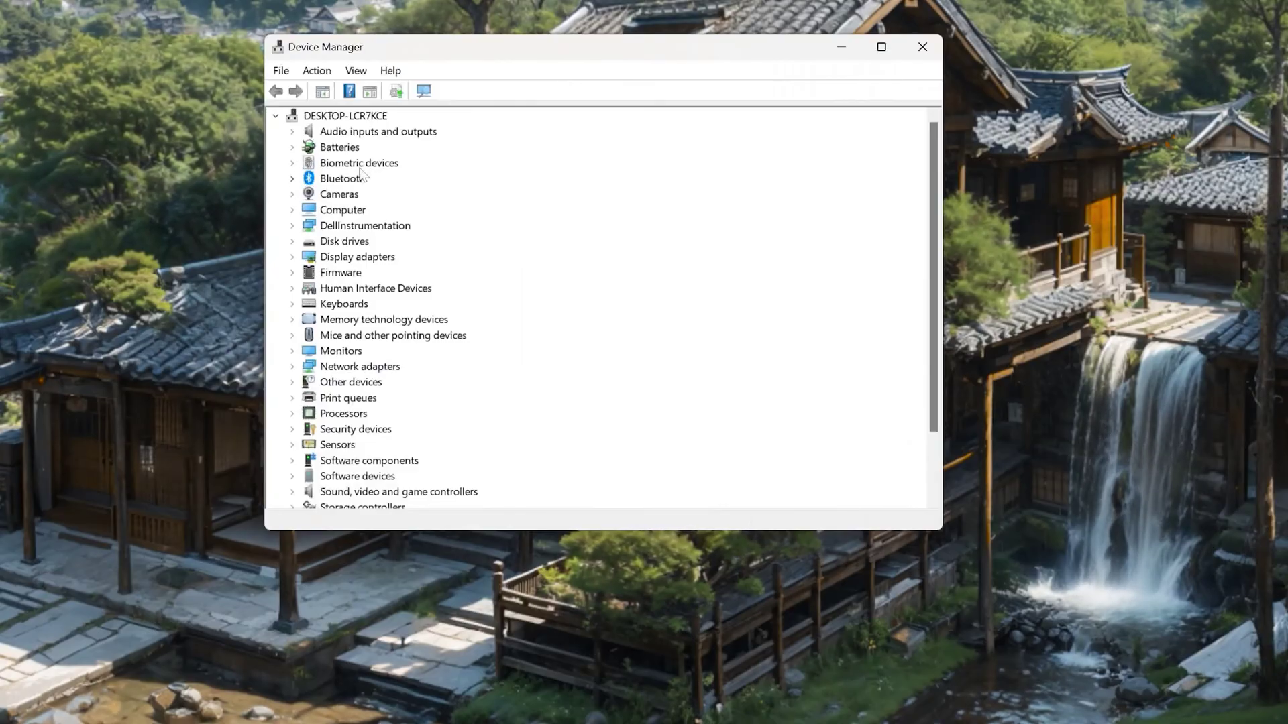
left_click(291, 163)
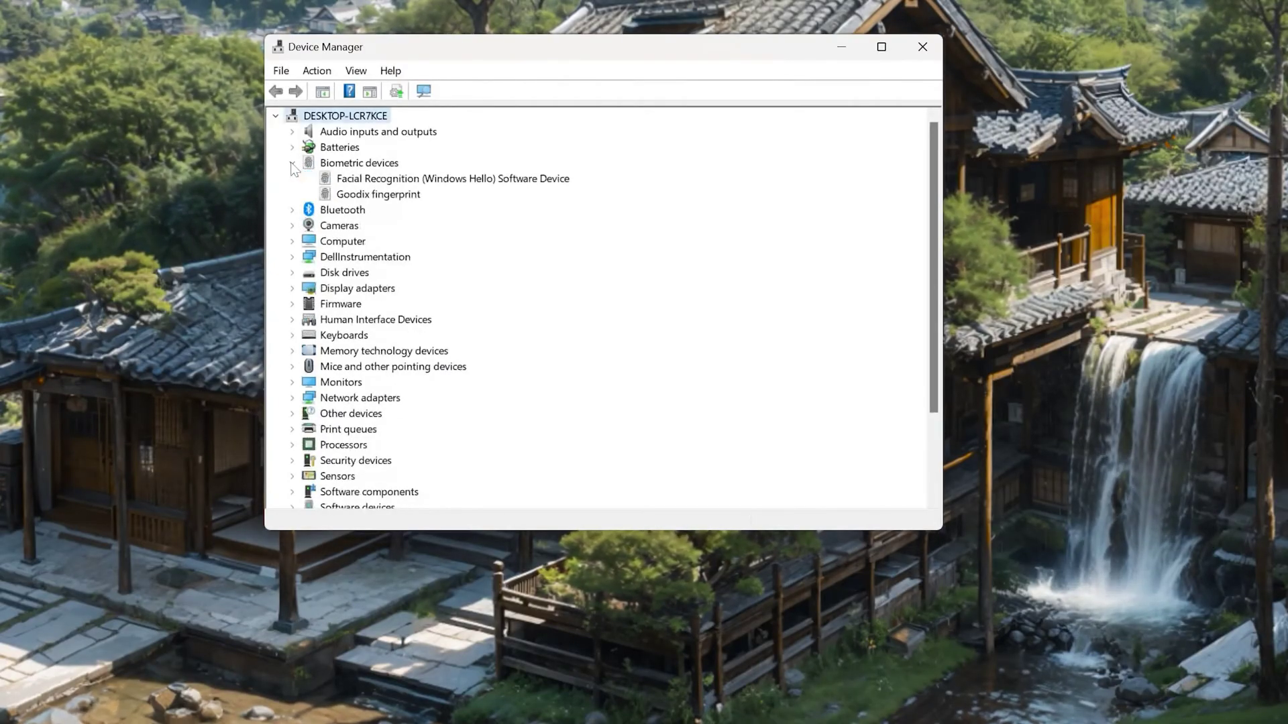
left_click(376, 196)
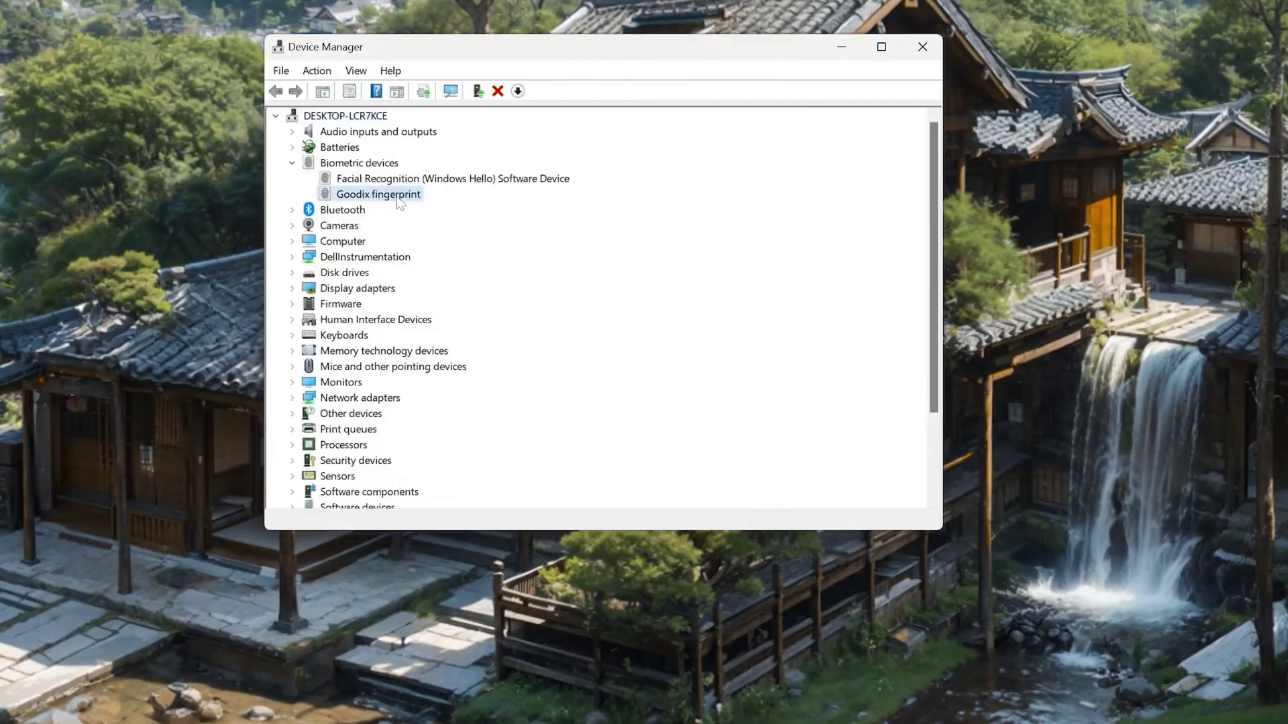
right_click(375, 197)
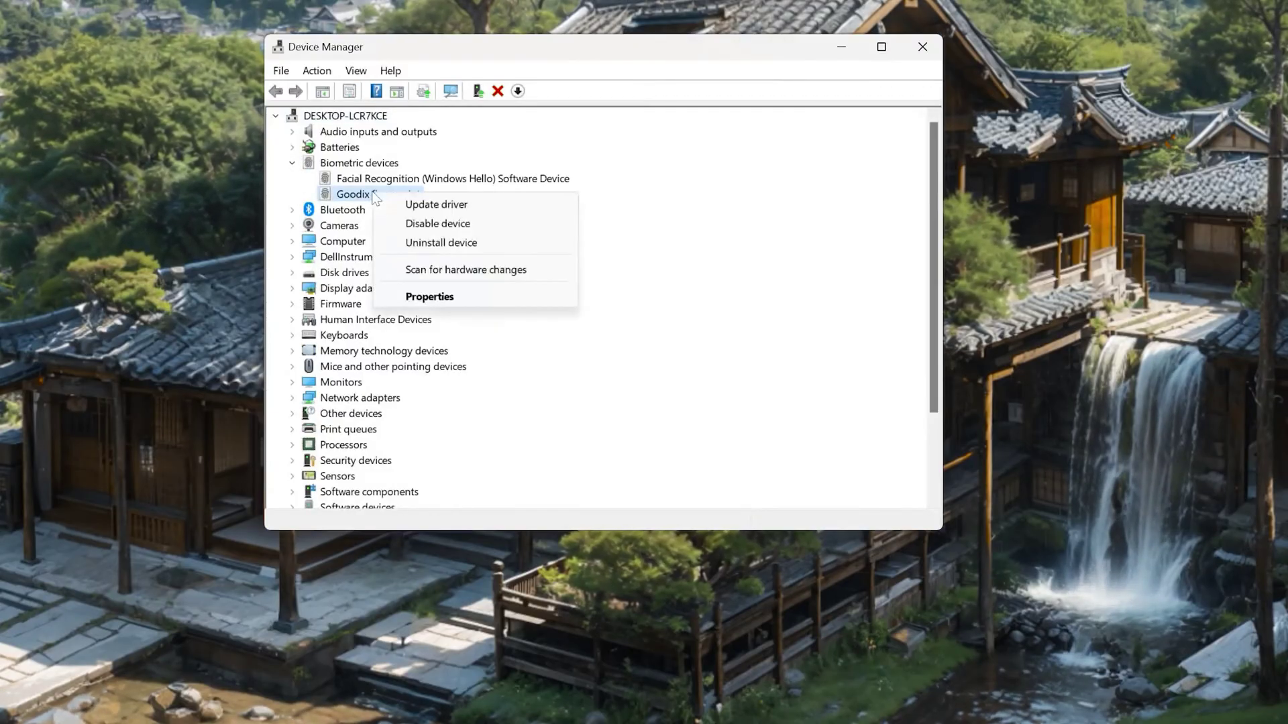
left_click(454, 301)
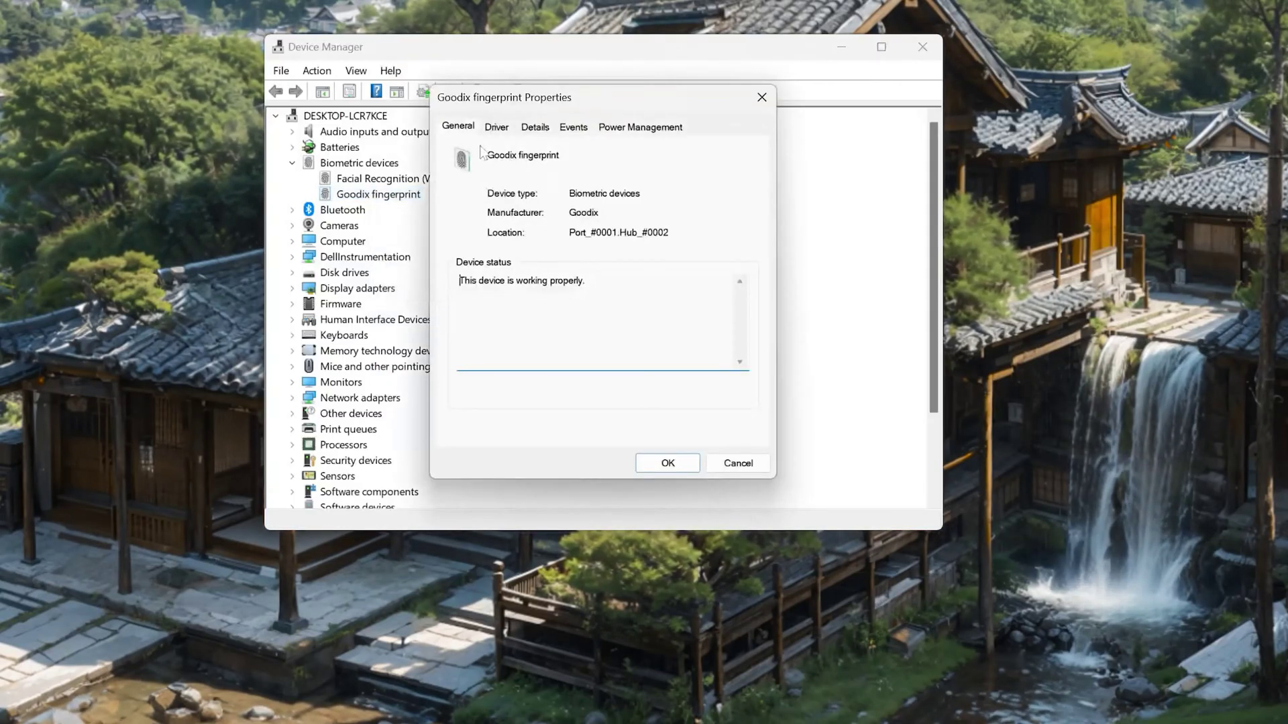
left_click(497, 128)
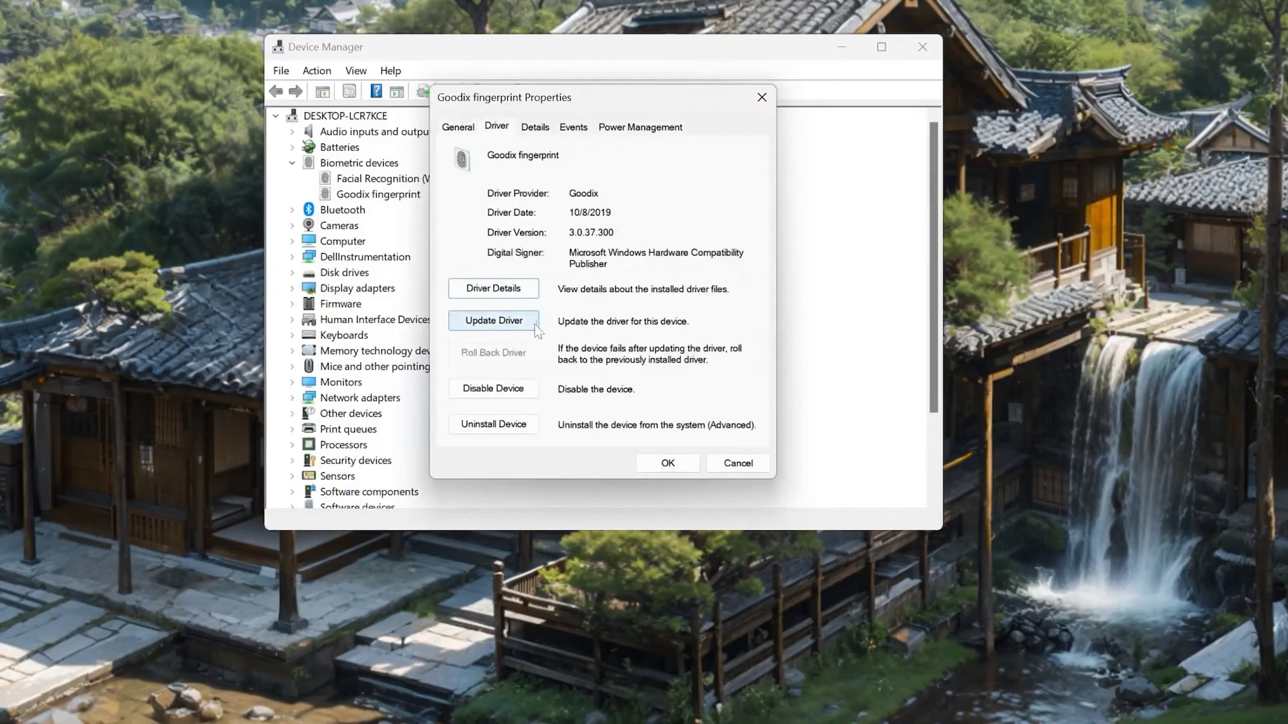
Step: Update the Goodix fingerprint driver by picking the Goodix model from drivers on this computer
left_click(488, 322)
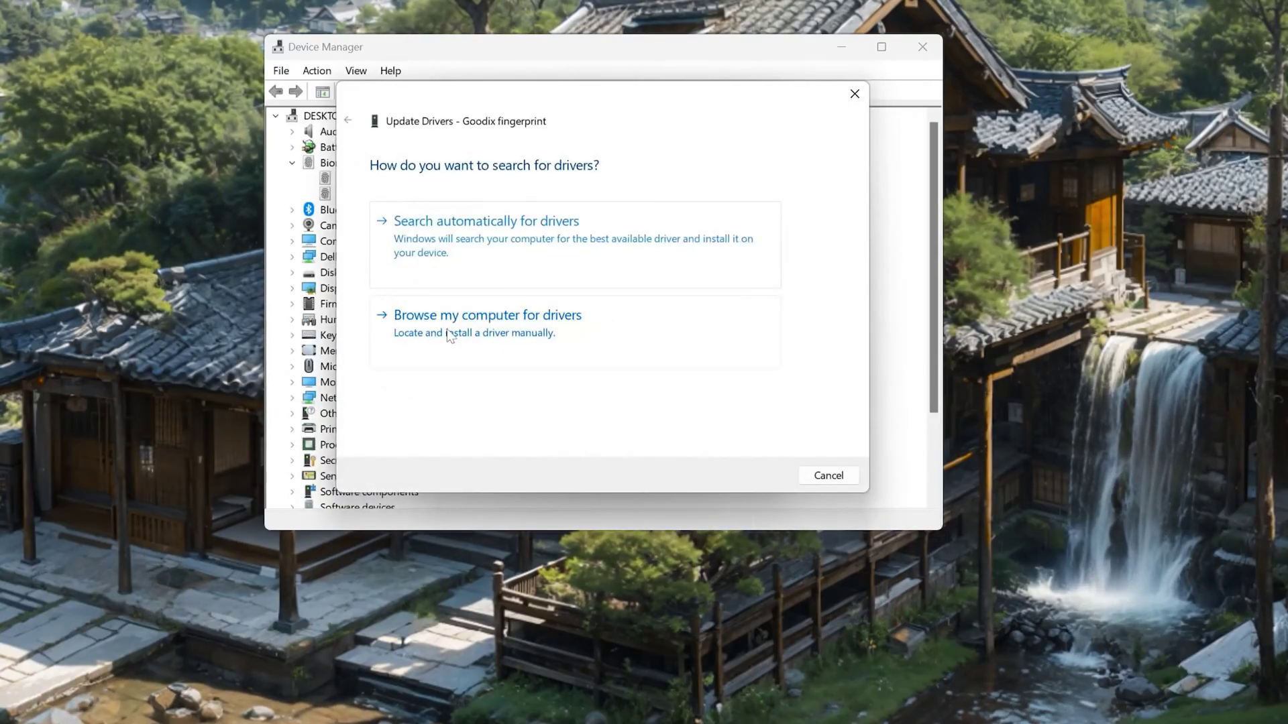
left_click(507, 340)
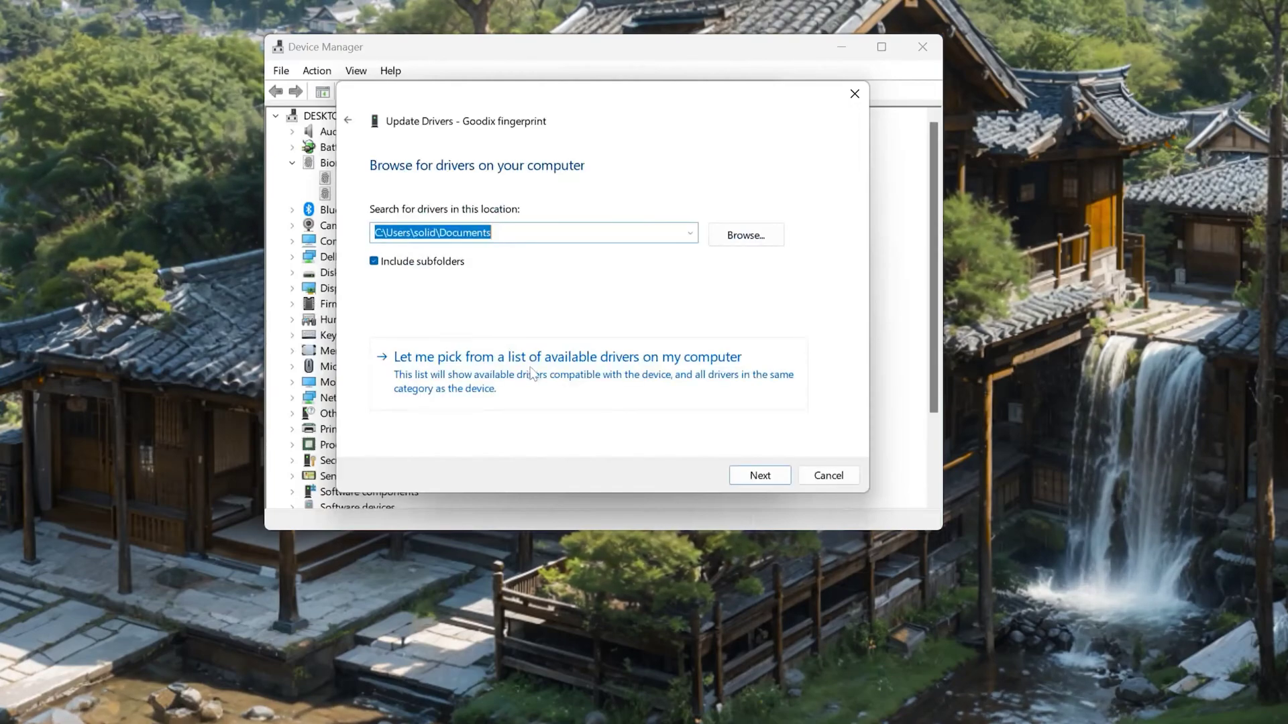
left_click(550, 401)
left_click(469, 318)
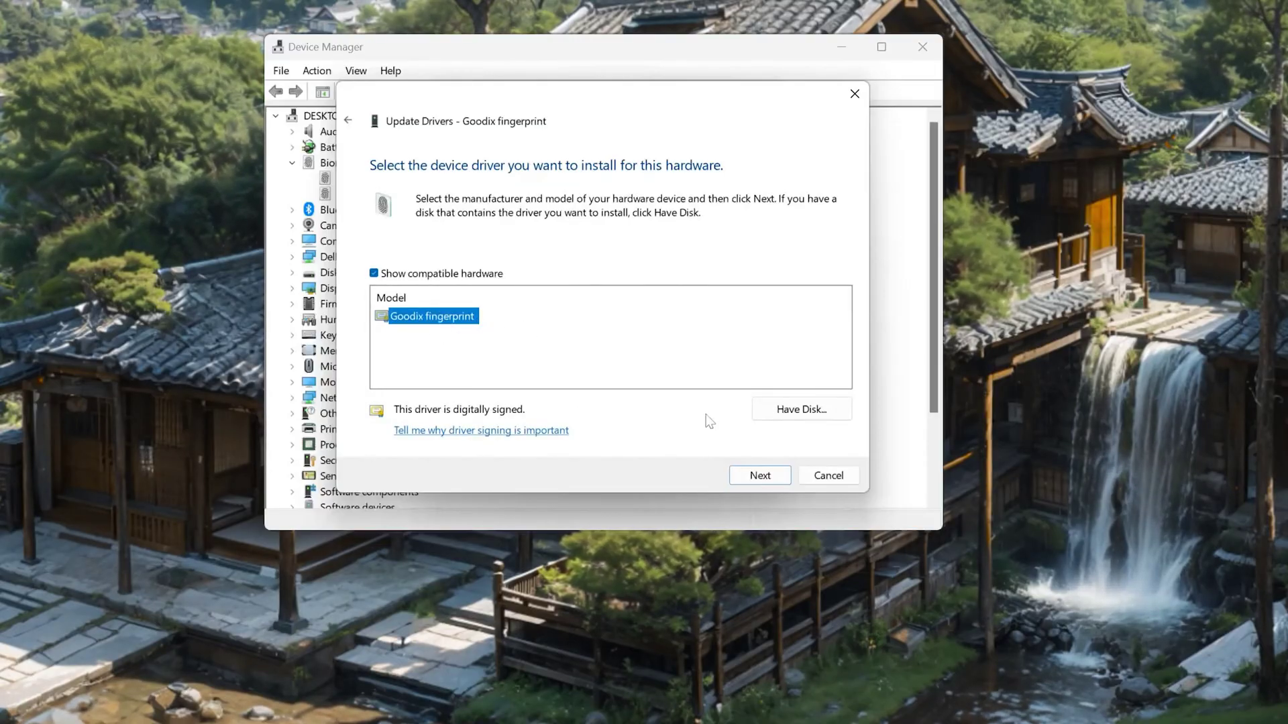
left_click(764, 477)
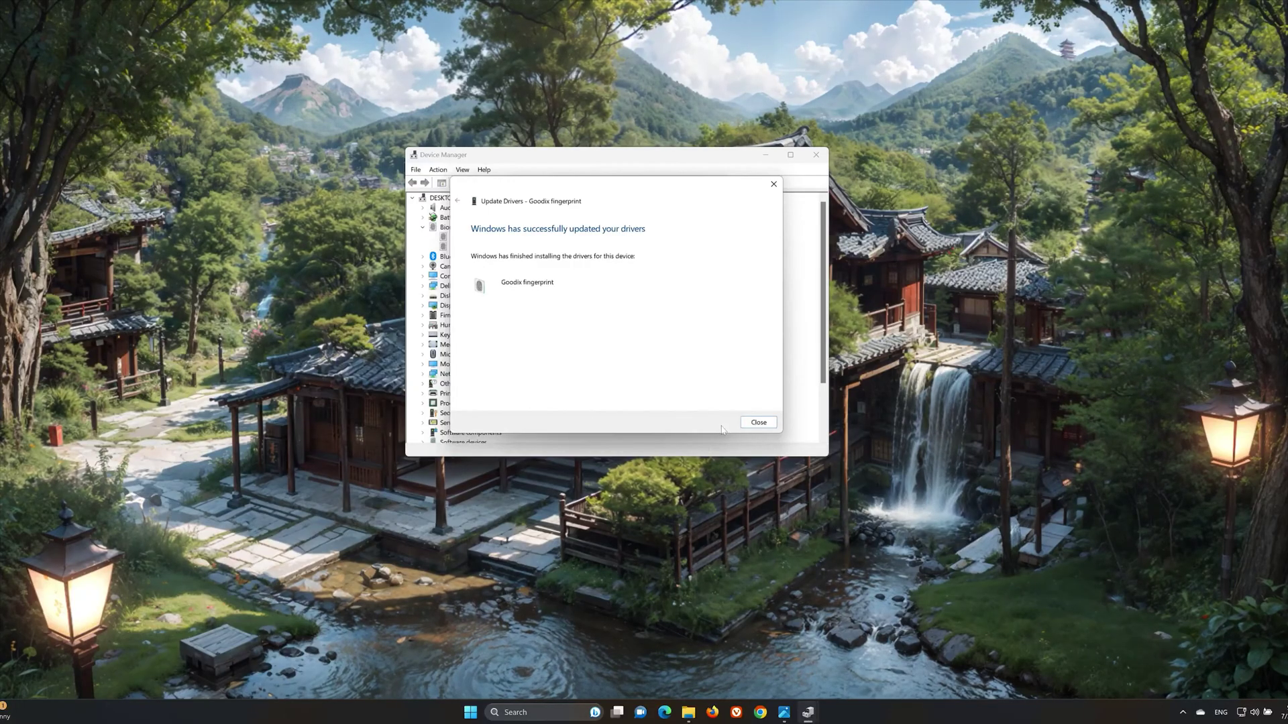
Step: Close the update success message, the Properties dialog and Device Manager
left_click(766, 426)
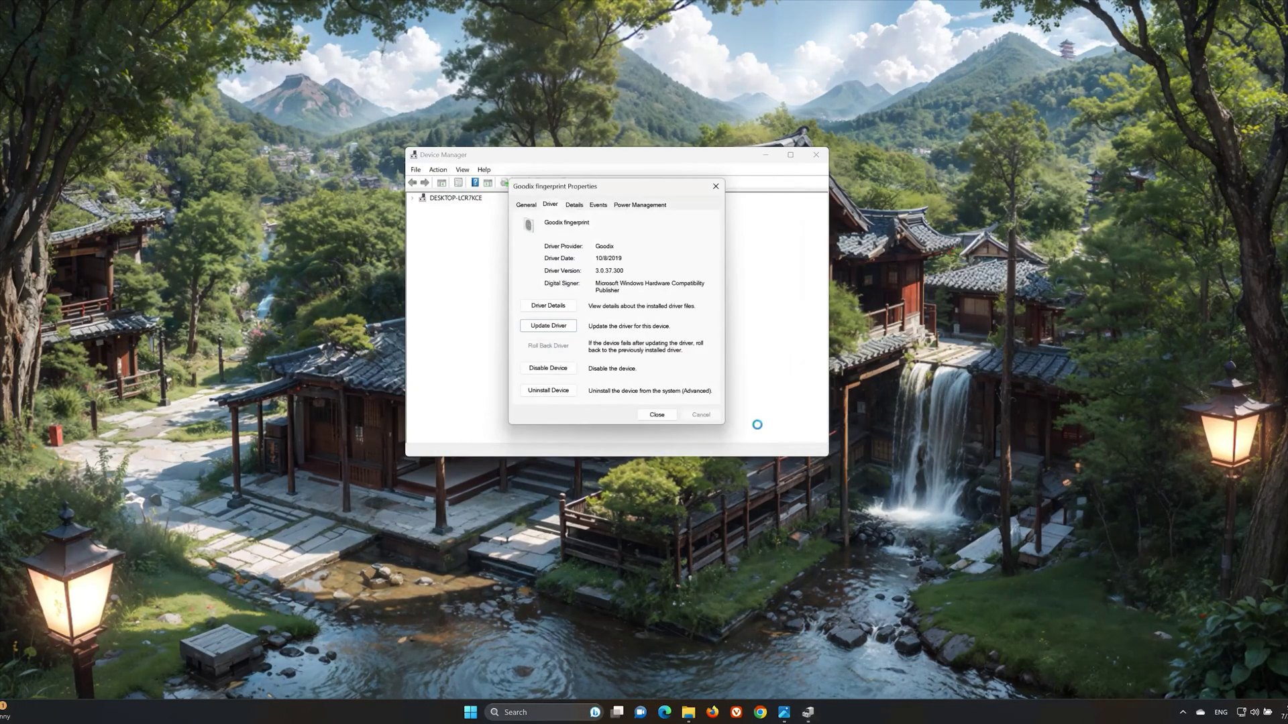
left_click(657, 414)
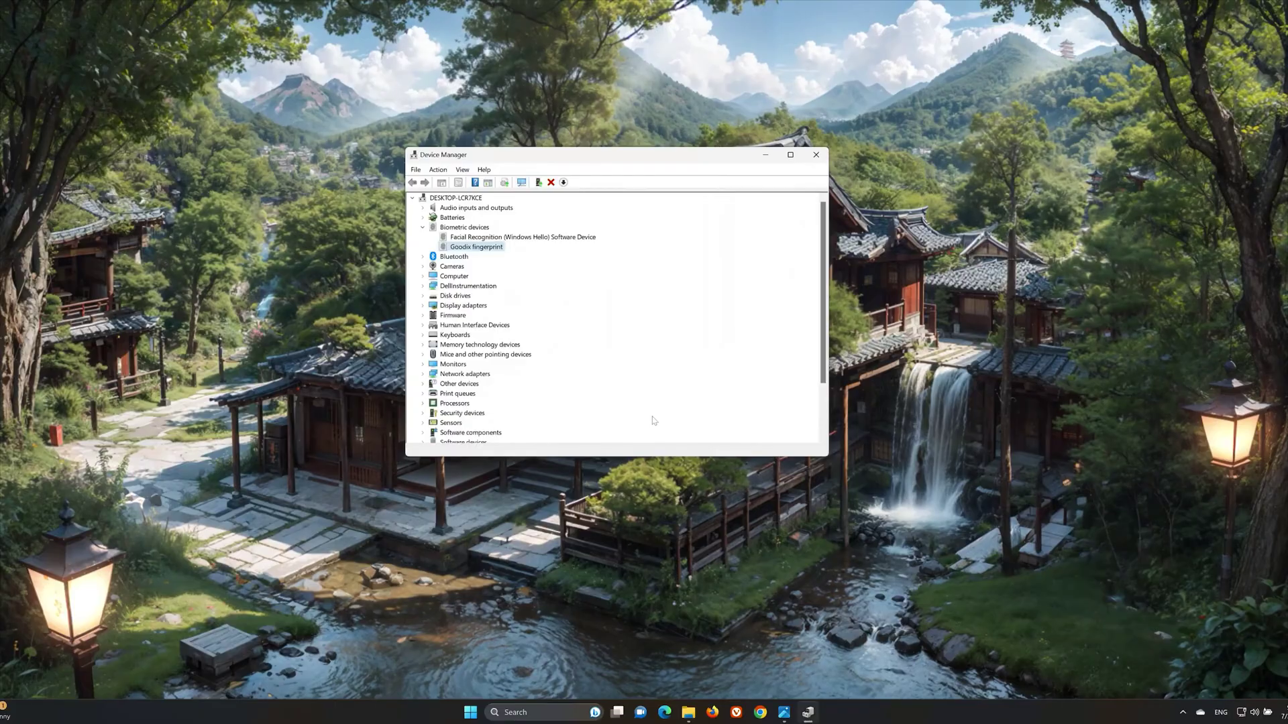
left_click(816, 154)
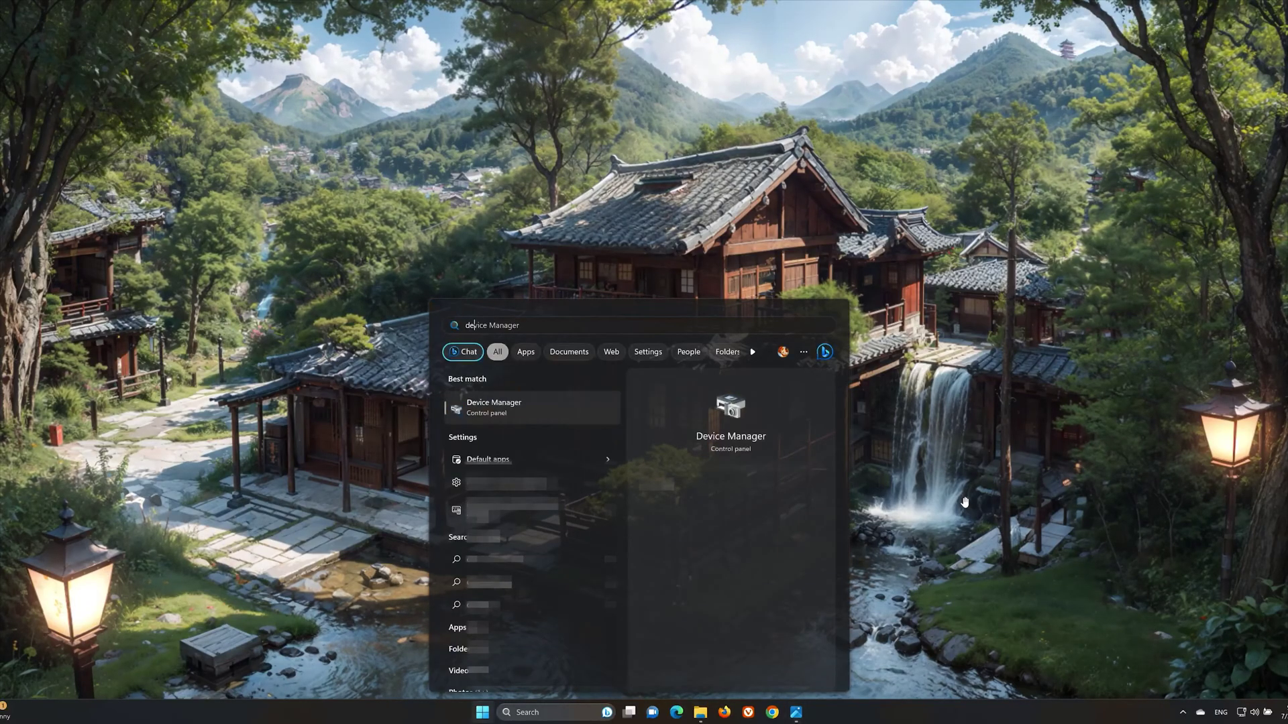
Step: Reopen Device Manager via search, expand Biometric devices and right-click Goodix fingerprint
type(" manager")
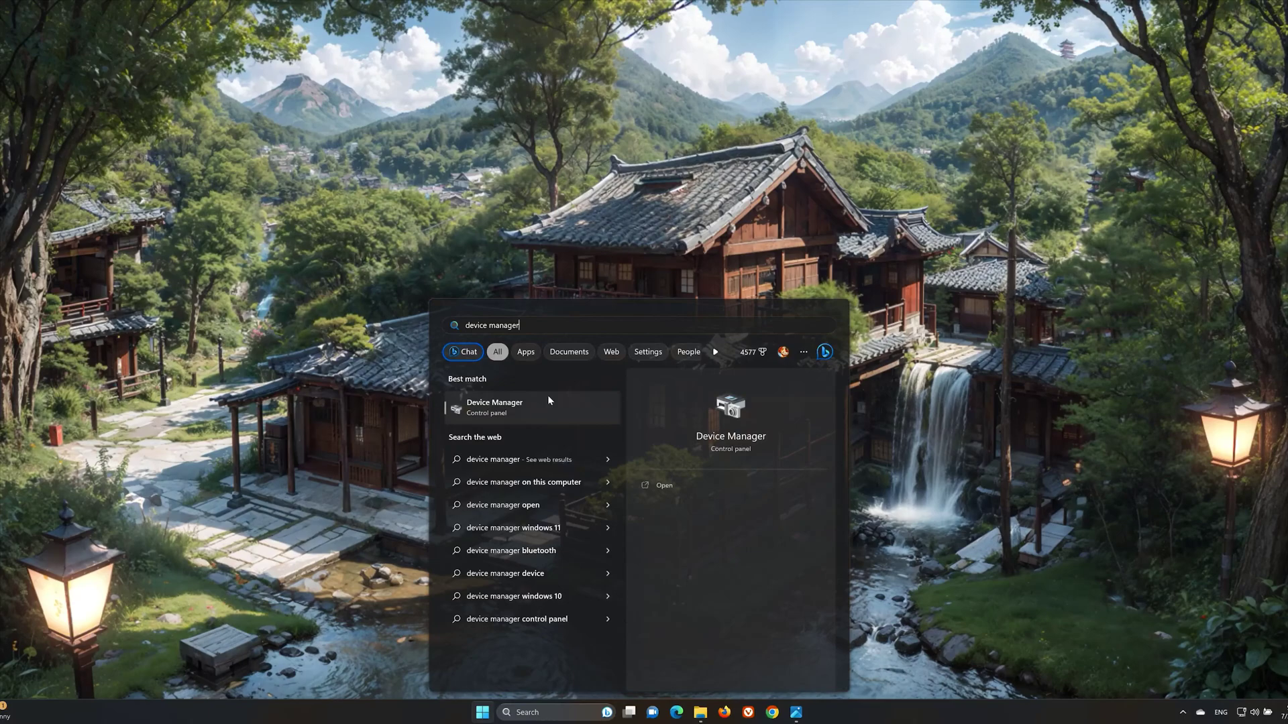
left_click(525, 401)
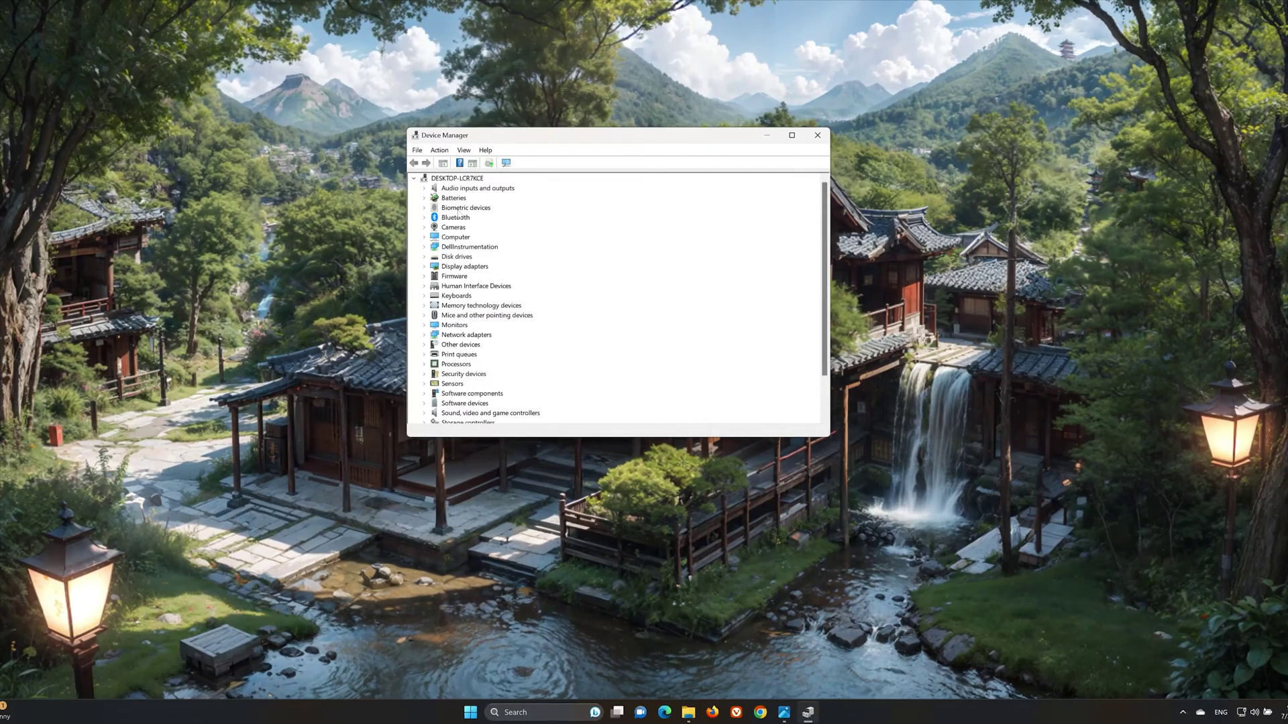
left_click(424, 208)
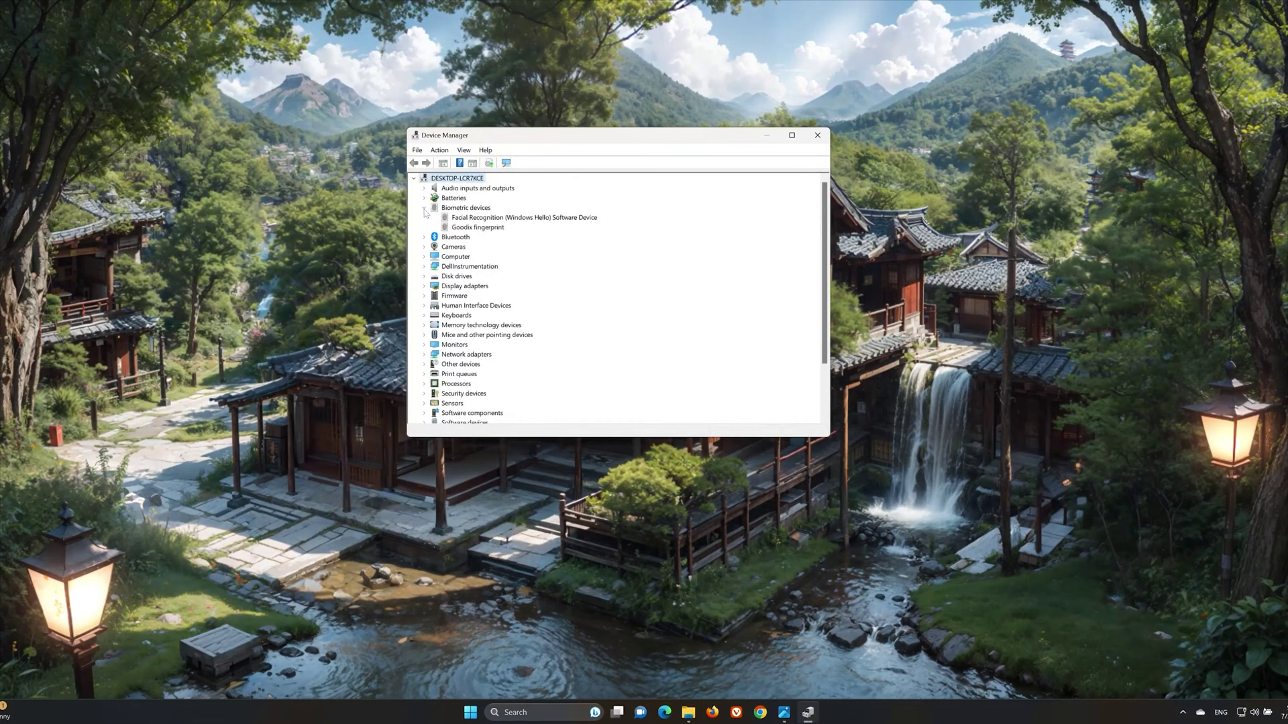
left_click(473, 228)
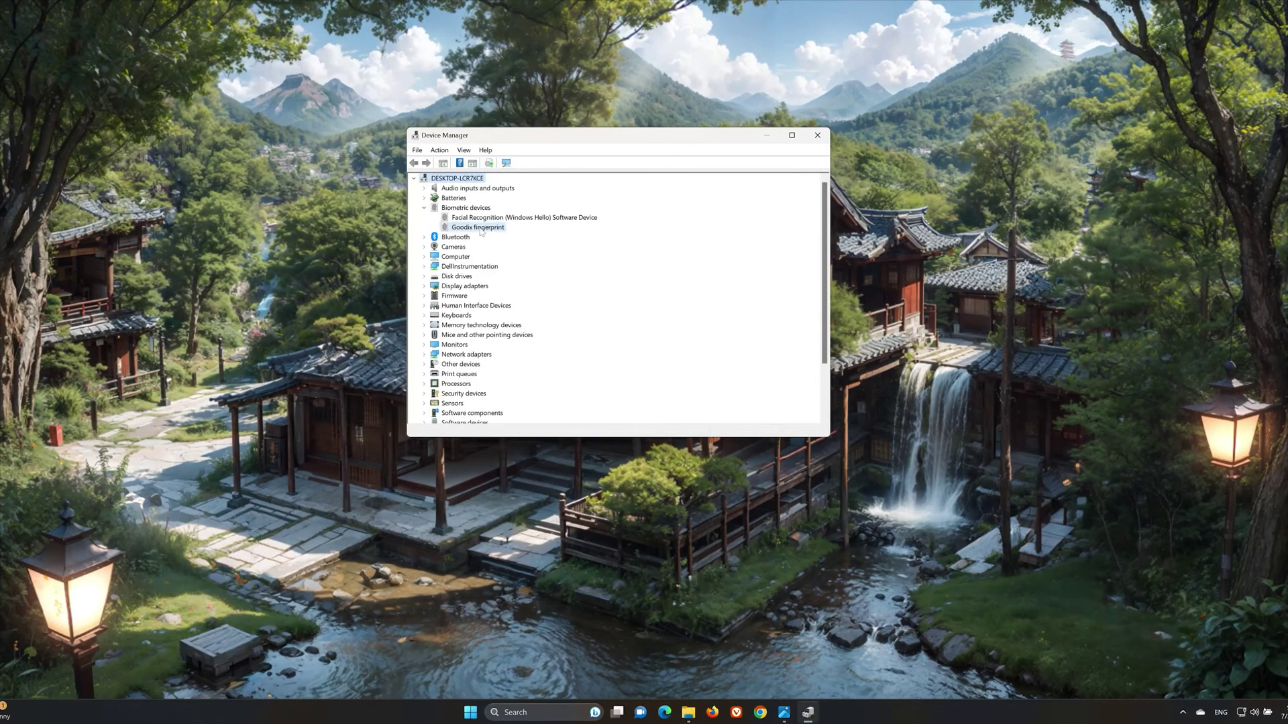
right_click(473, 229)
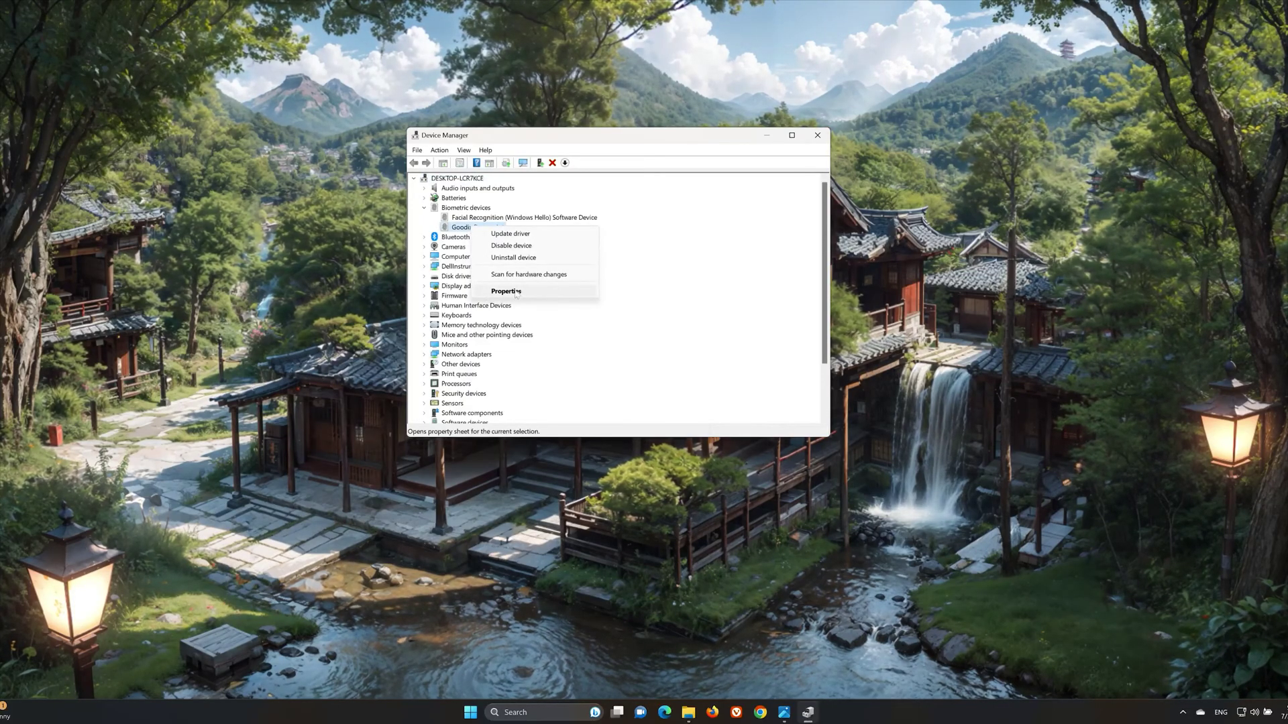
Step: Search automatically for a Goodix driver, then check Windows Update for updated drivers
left_click(537, 293)
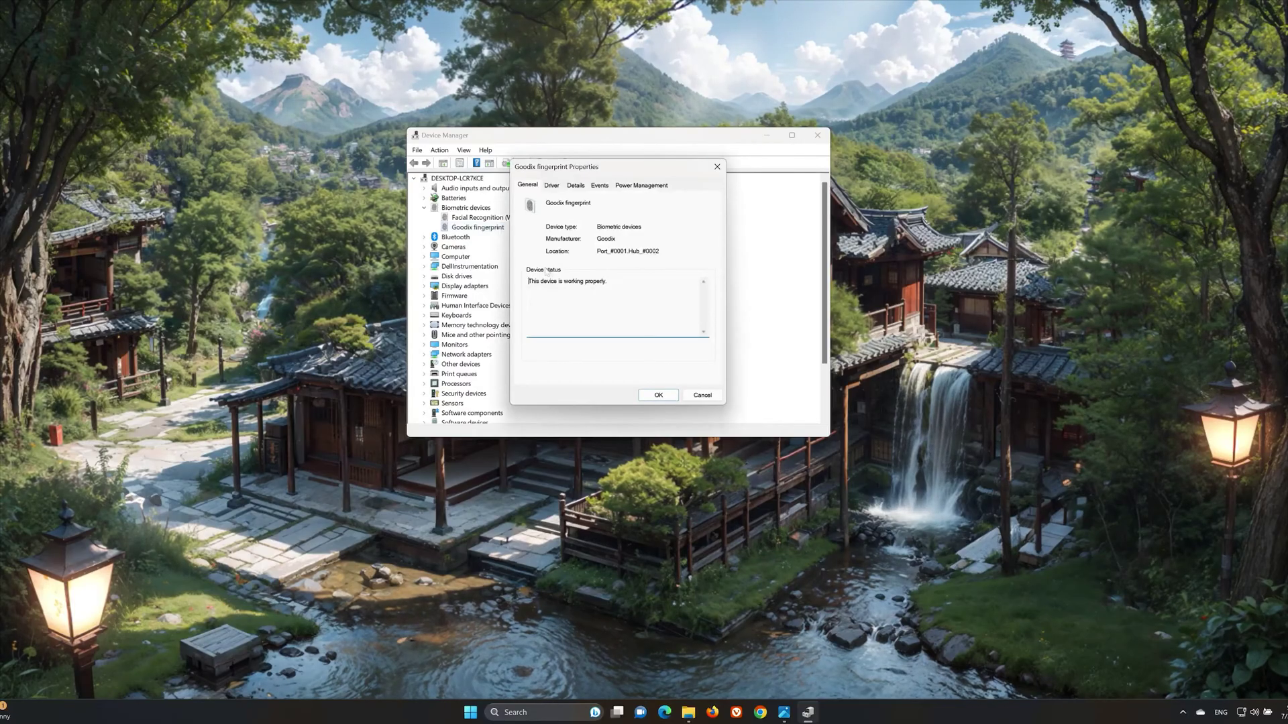
left_click(552, 191)
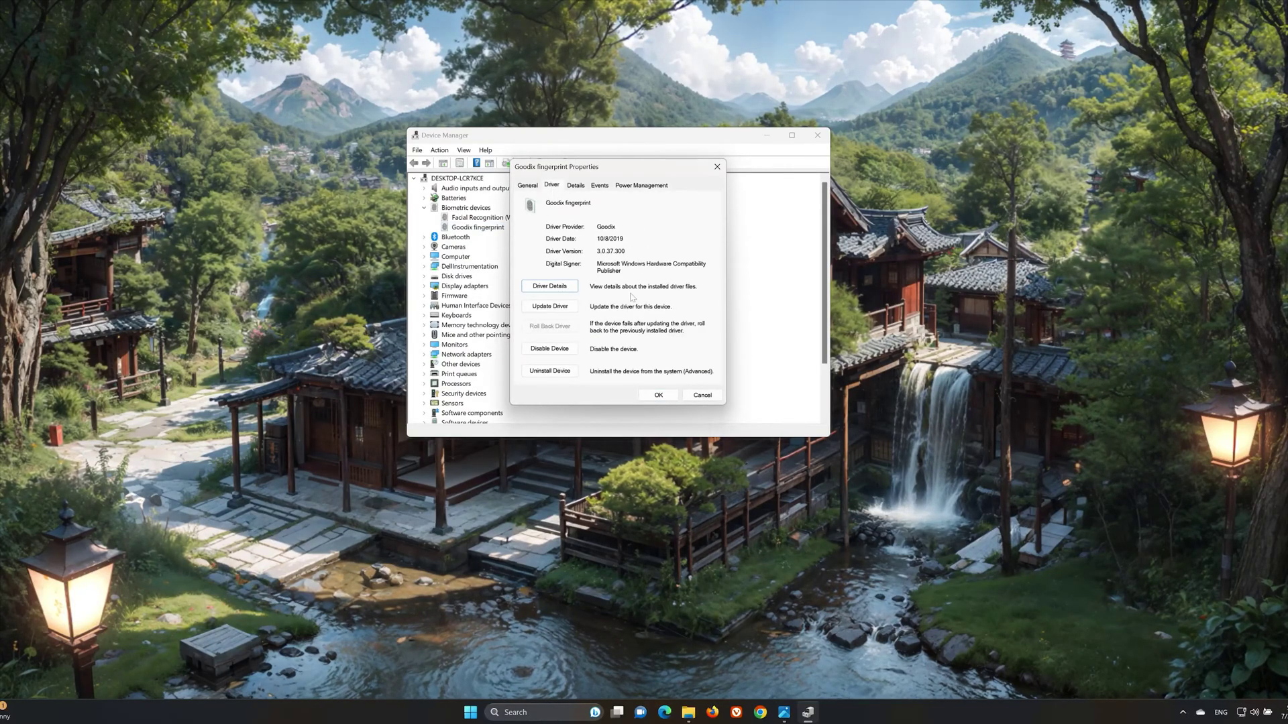
left_click(544, 310)
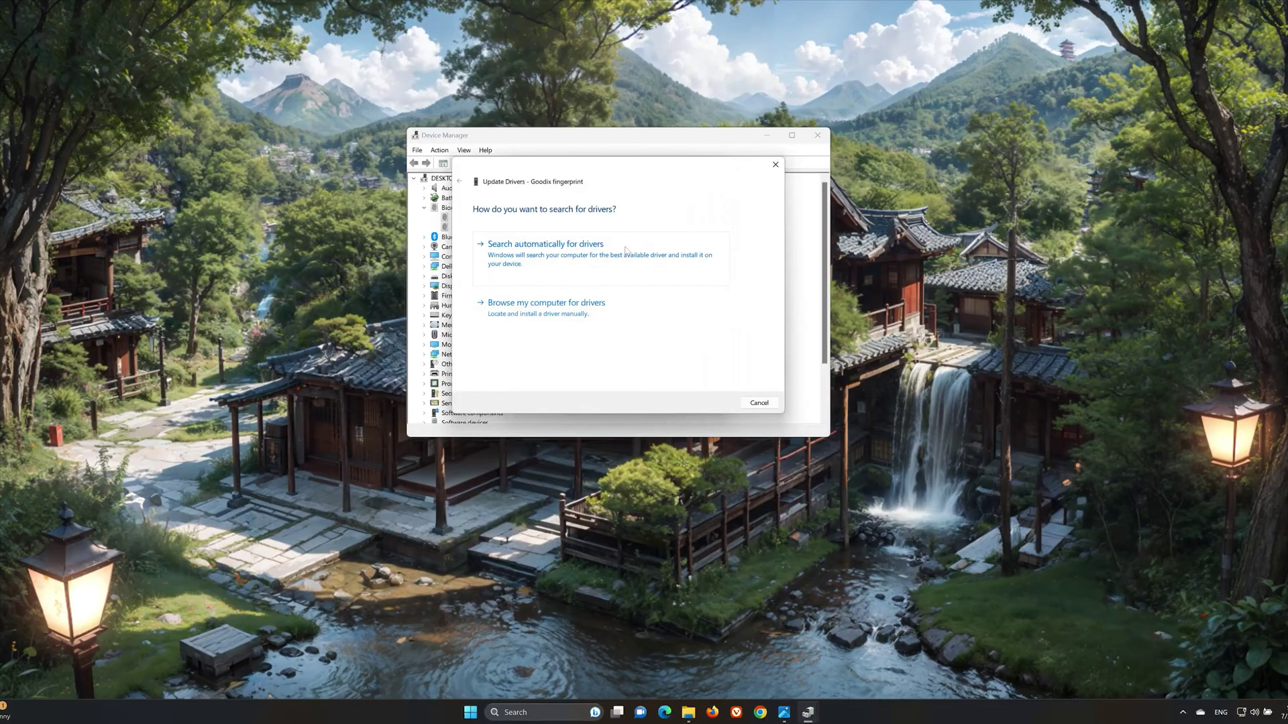
left_click(580, 261)
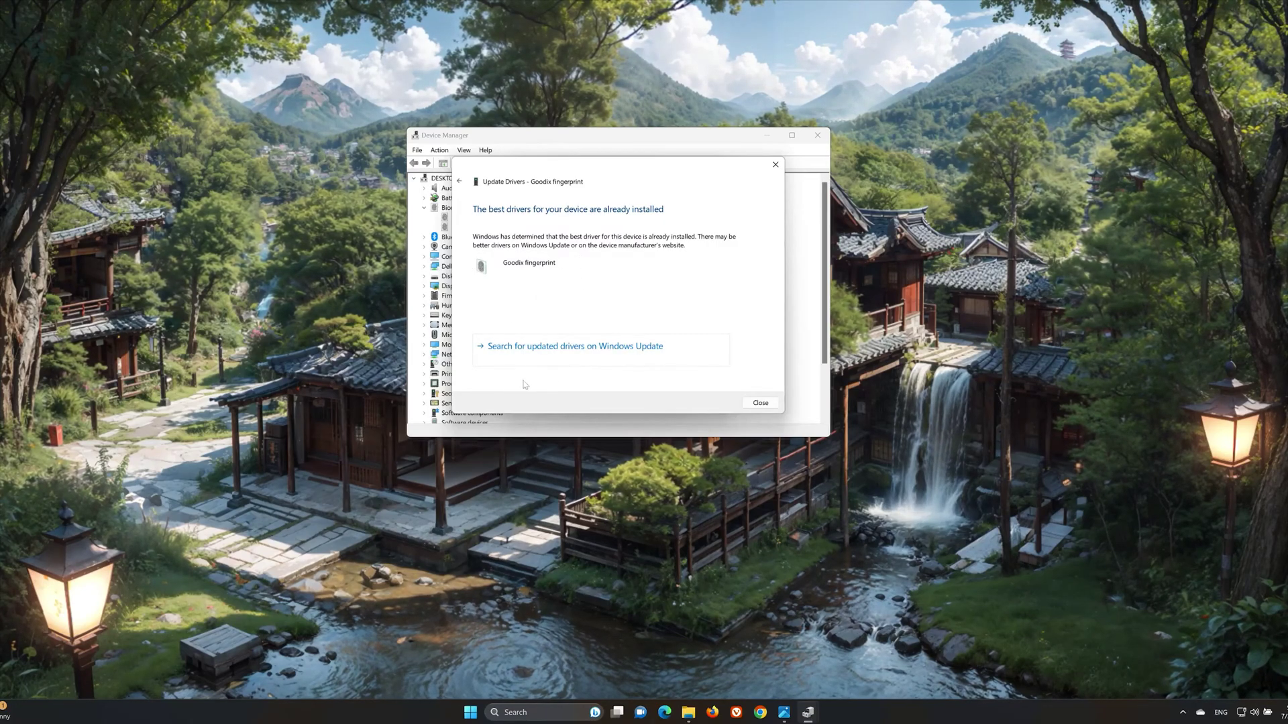
left_click(560, 361)
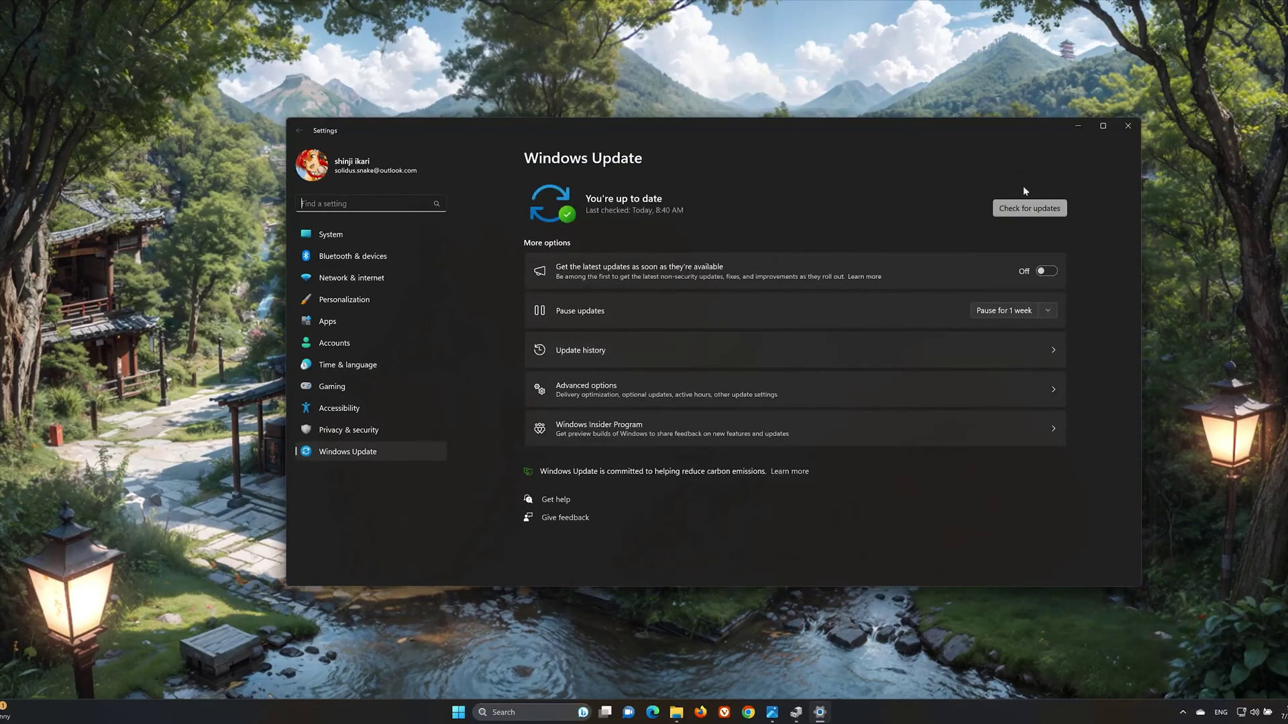
Step: Run Check for updates on the Windows Update page
left_click(1016, 206)
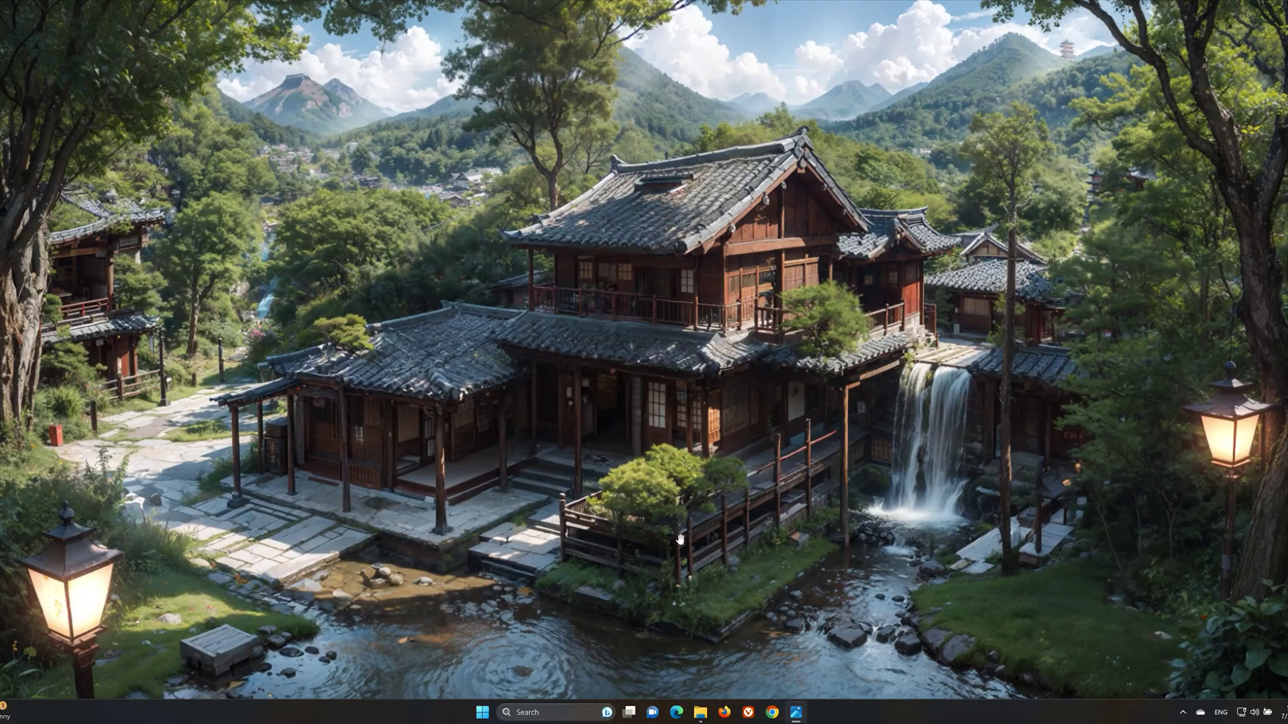
Step: Reopen Device Manager centred, expand Biometric devices and right-click Goodix fingerprint
left_click(483, 713)
type("device manager")
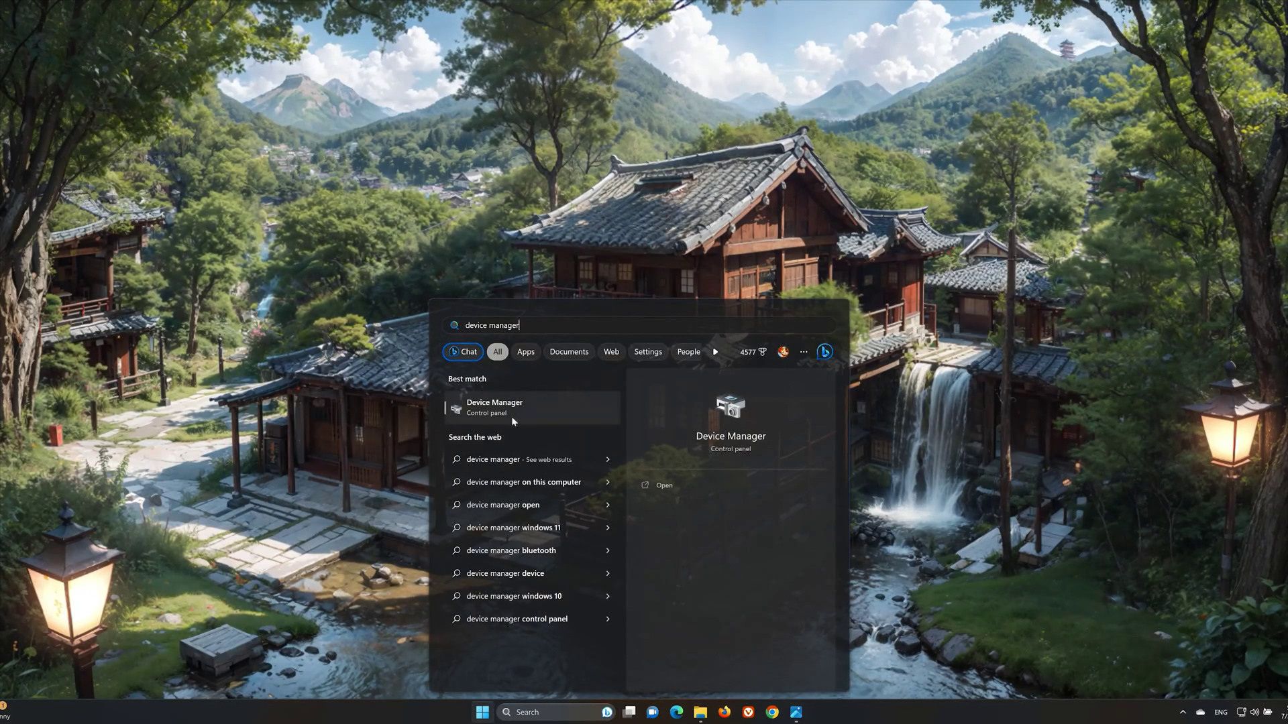
left_click(539, 409)
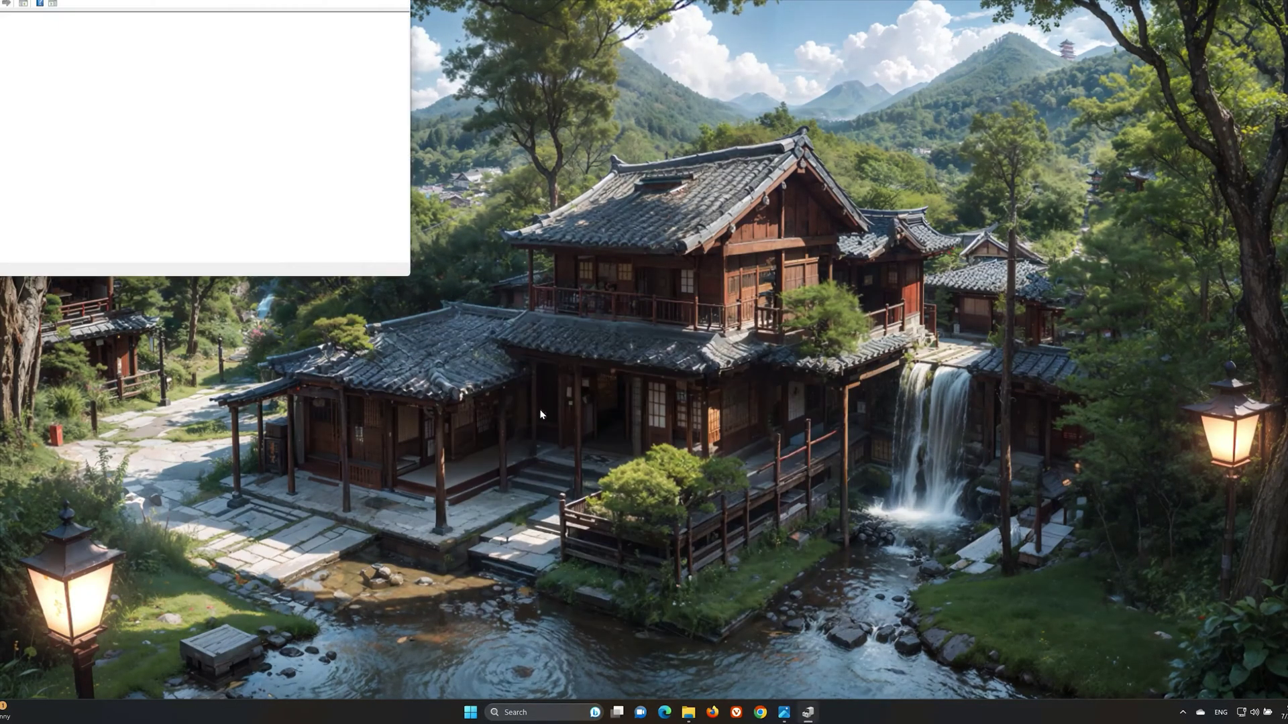
left_click_drag(244, 1, 725, 157)
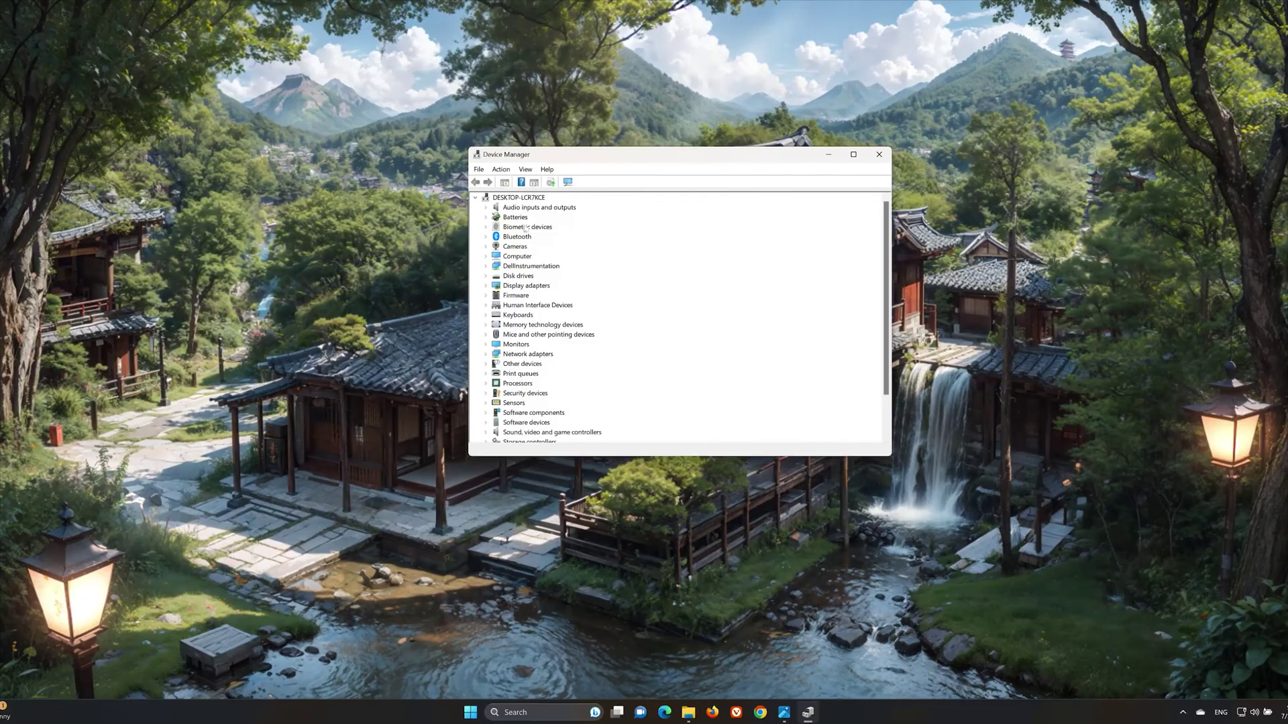
left_click(485, 228)
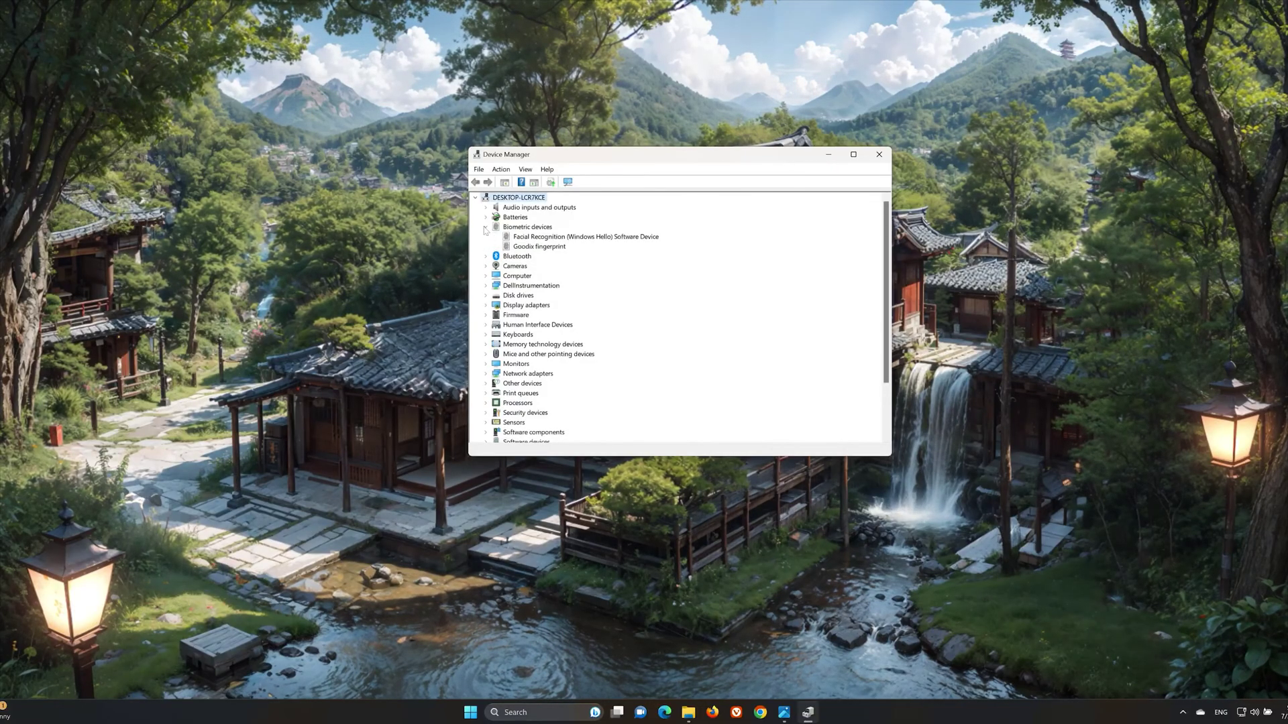
left_click(540, 248)
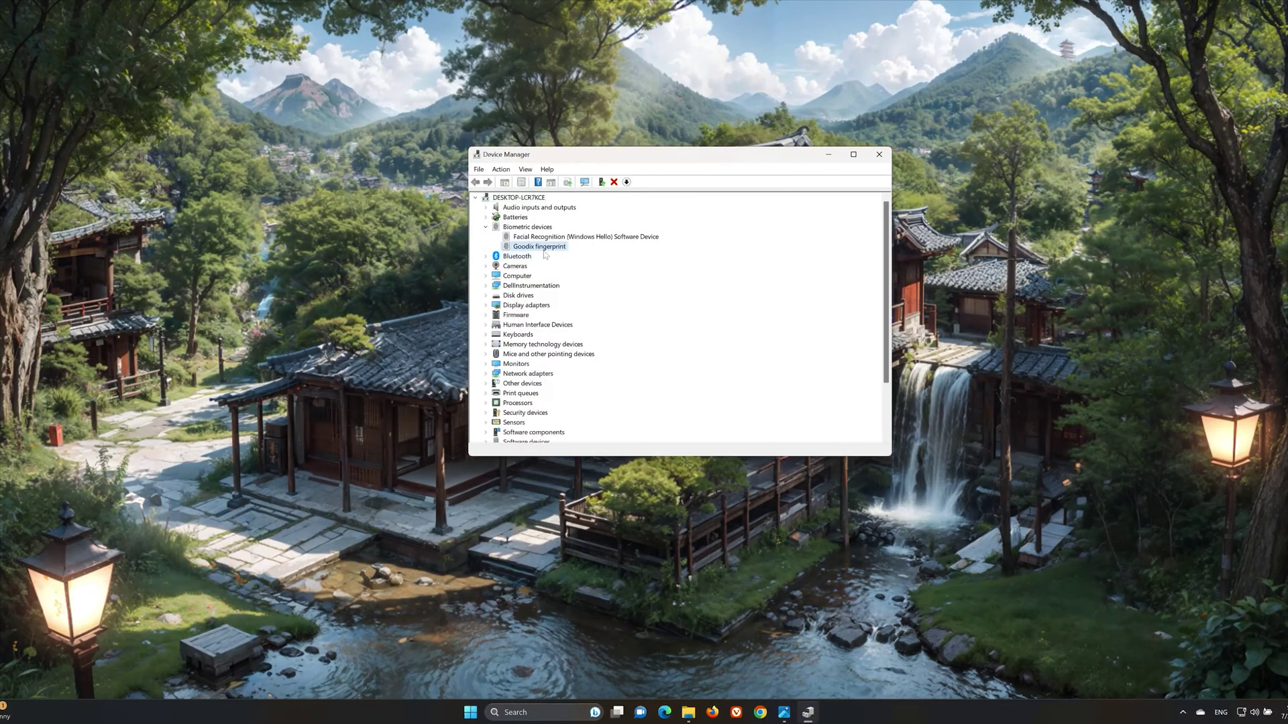
right_click(545, 245)
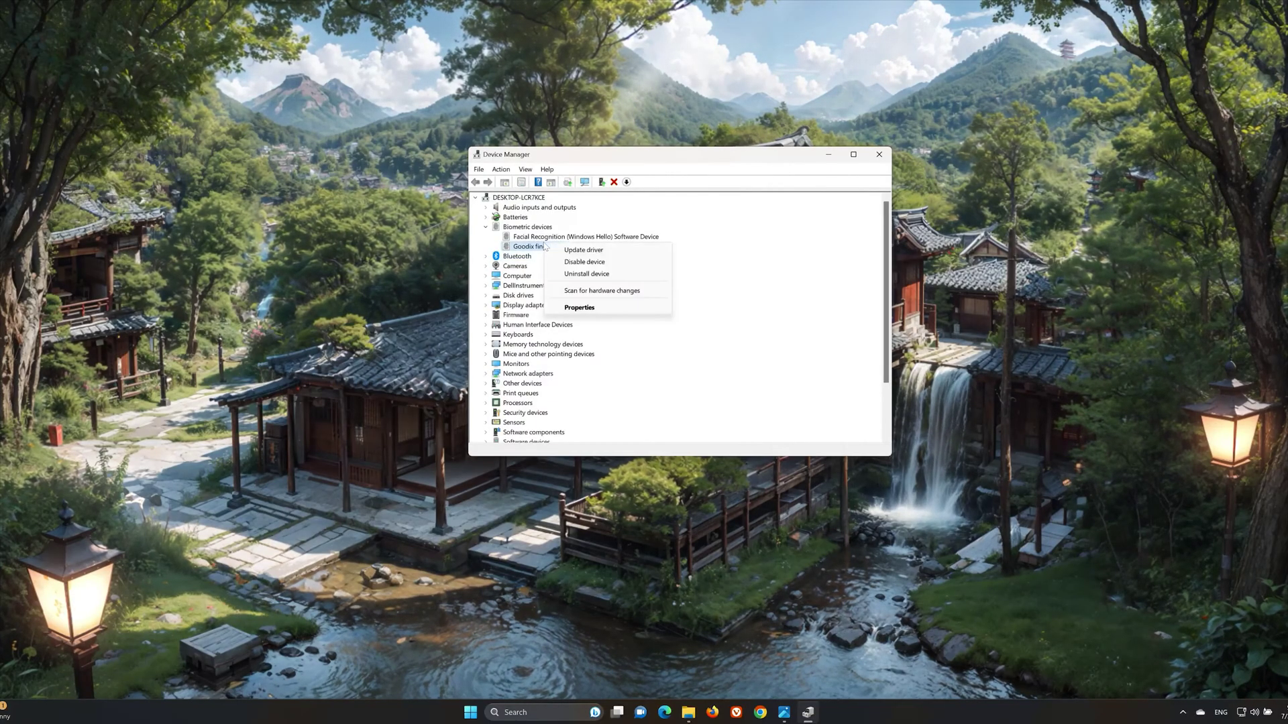
Step: Uninstall the Goodix fingerprint device from its Properties Driver tab and confirm the removal
left_click(622, 308)
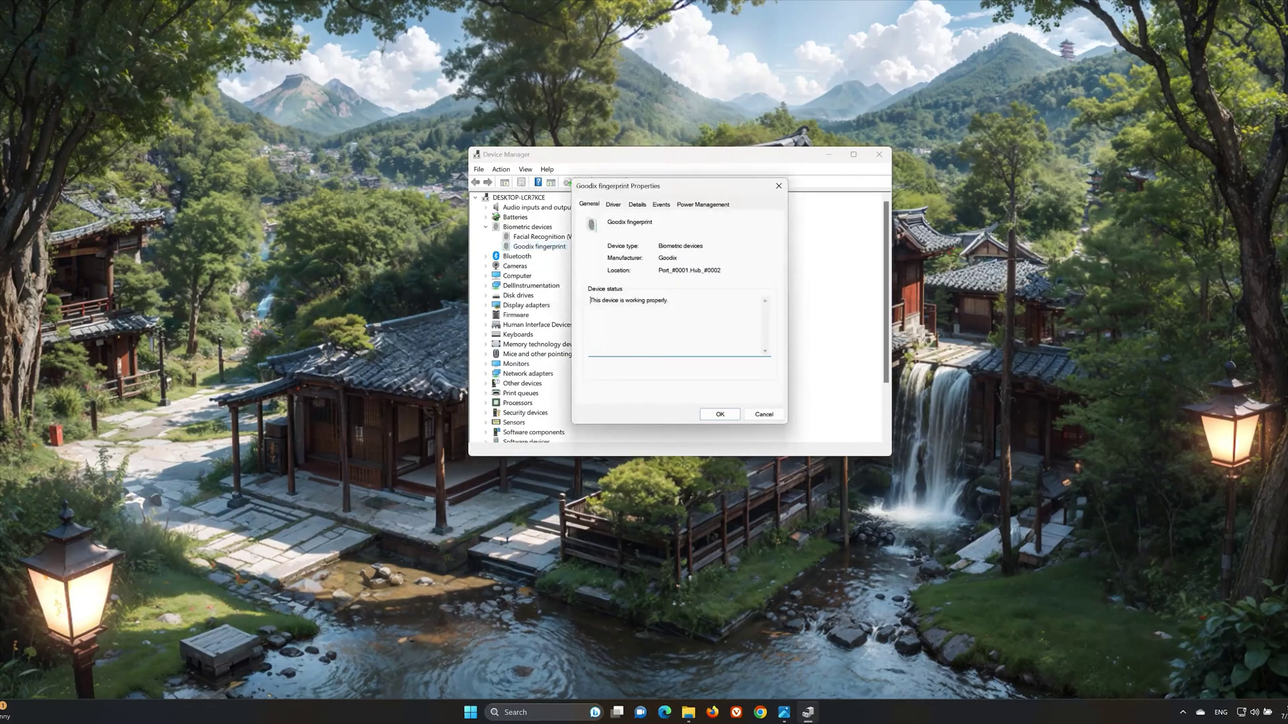
left_click(614, 205)
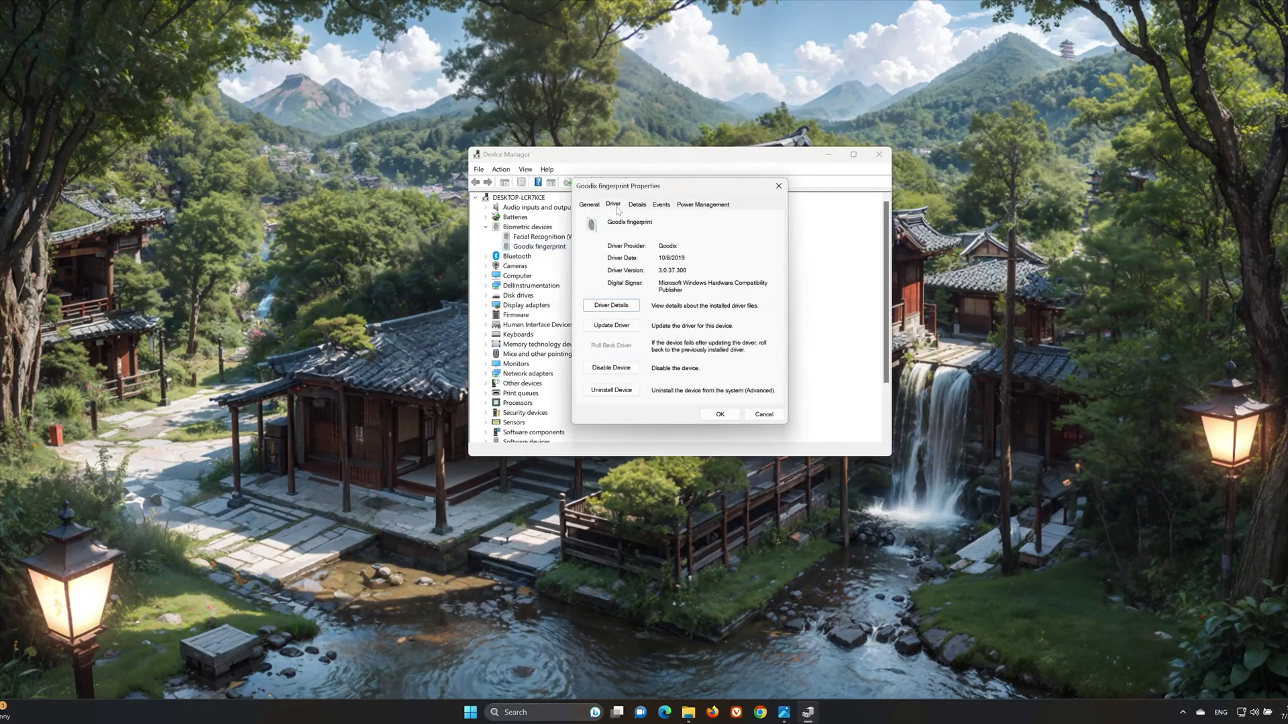
left_click(616, 393)
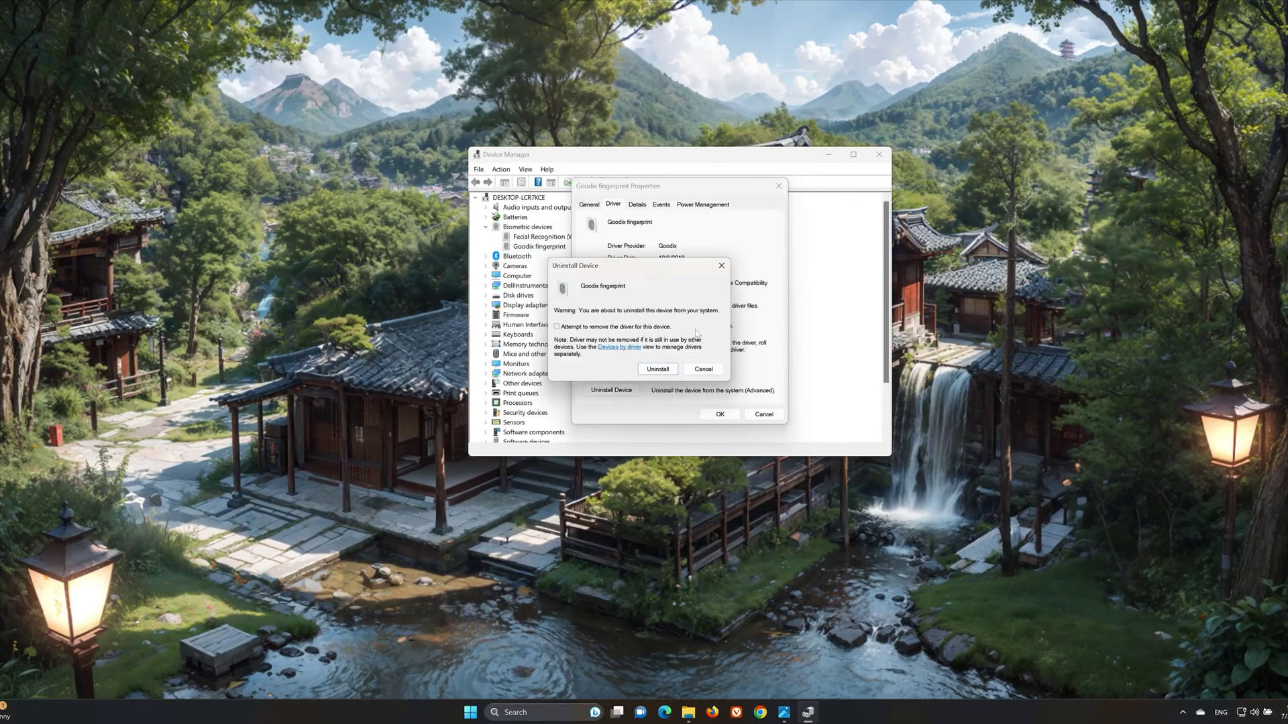
left_click(658, 370)
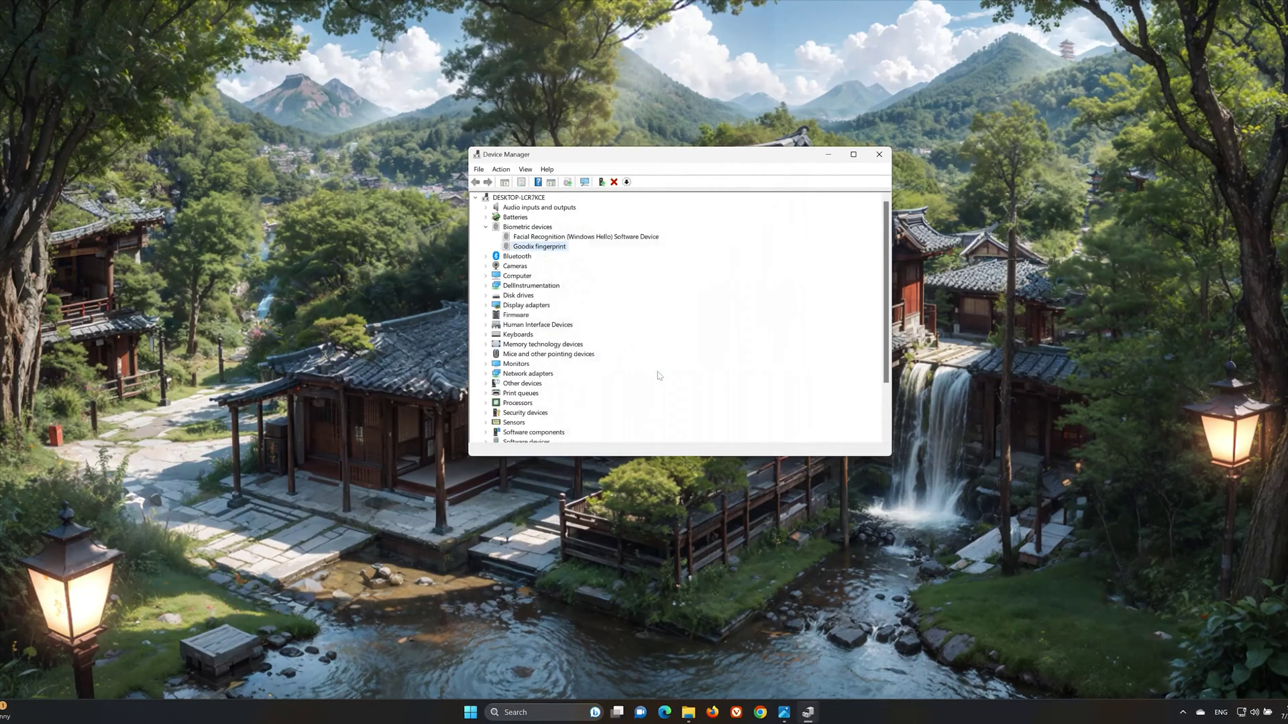